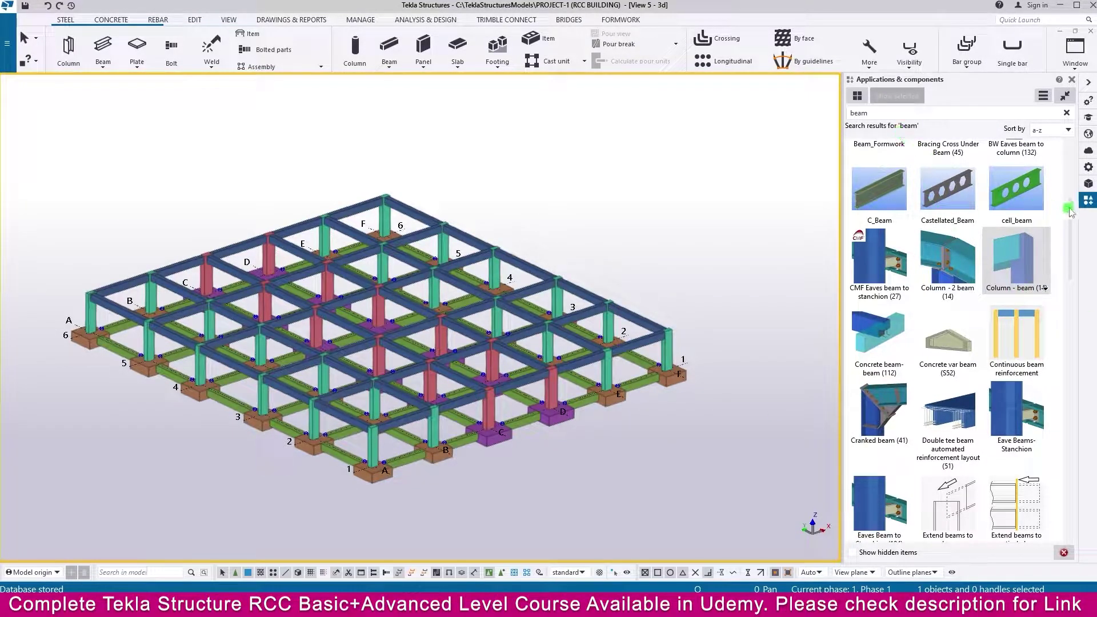
Step: Choose the Continuous beam reinforcement component from the beam search results
{"action": "left_click", "coordinate": [858, 112]}
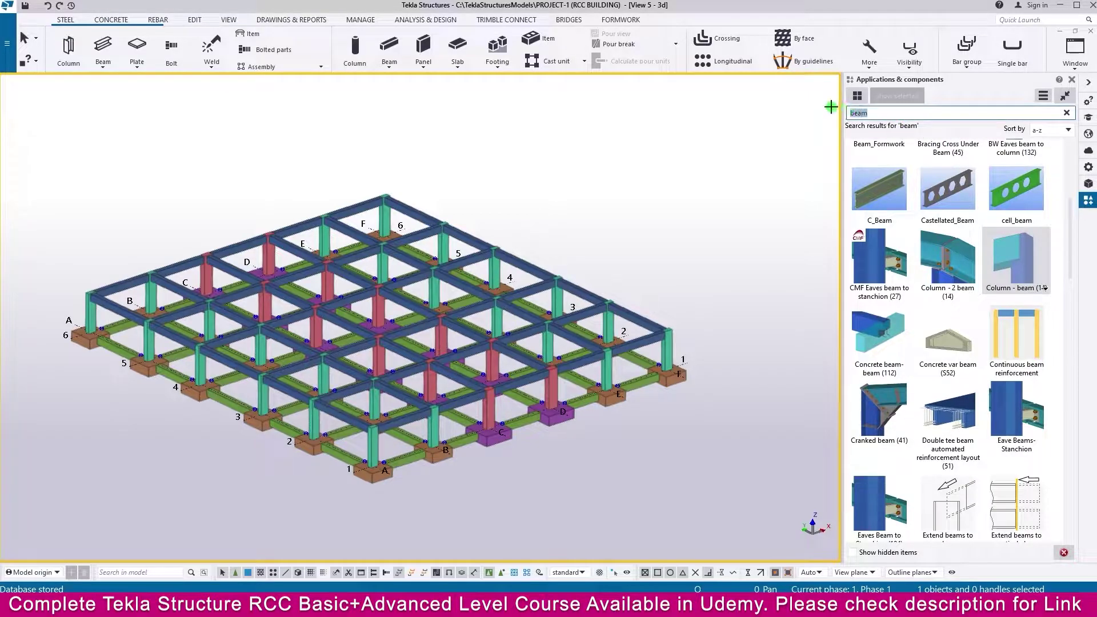
{"action": "left_click", "coordinate": [1033, 351]}
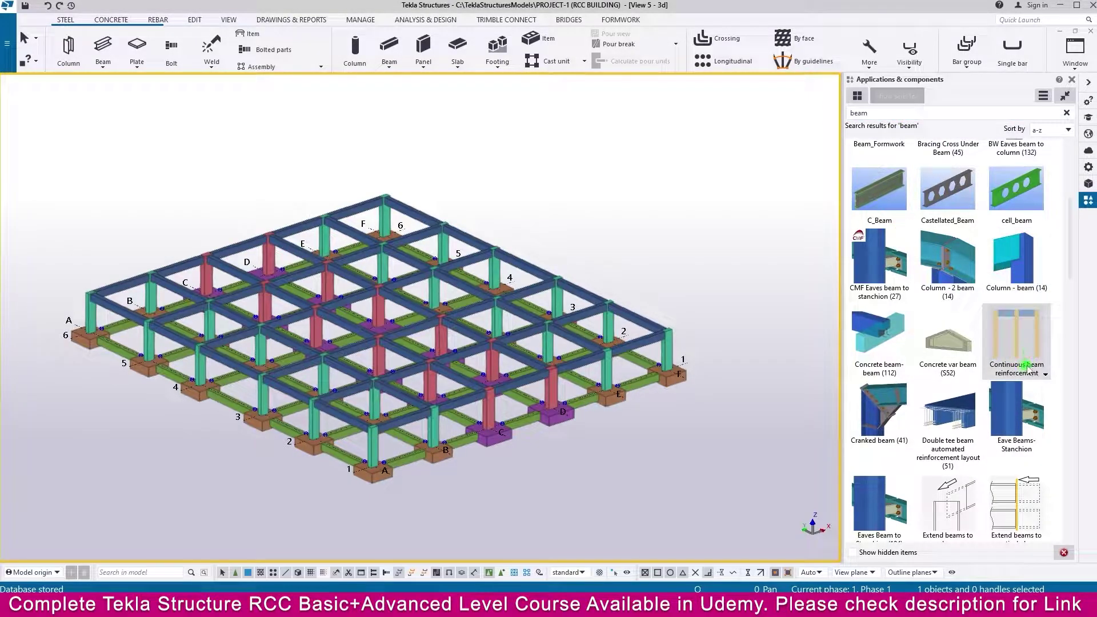
{"action": "left_click", "coordinate": [1036, 369]}
Step: Bring up the Grid 1 elevation view from the visible views and close the view list
{"action": "left_click", "coordinate": [235, 20]}
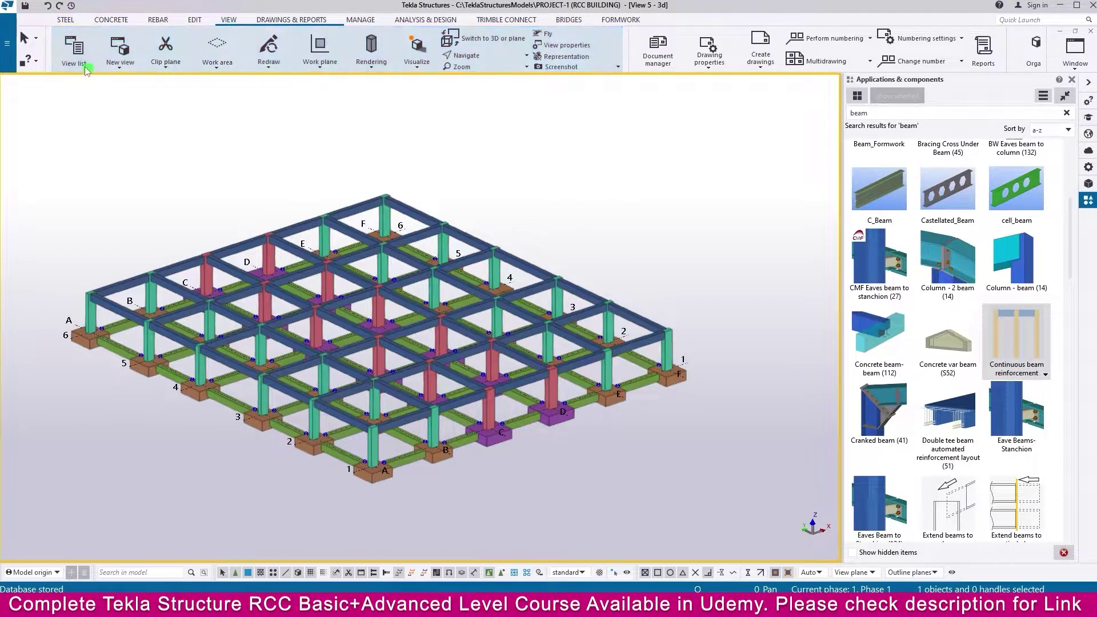
{"action": "left_click", "coordinate": [78, 52]}
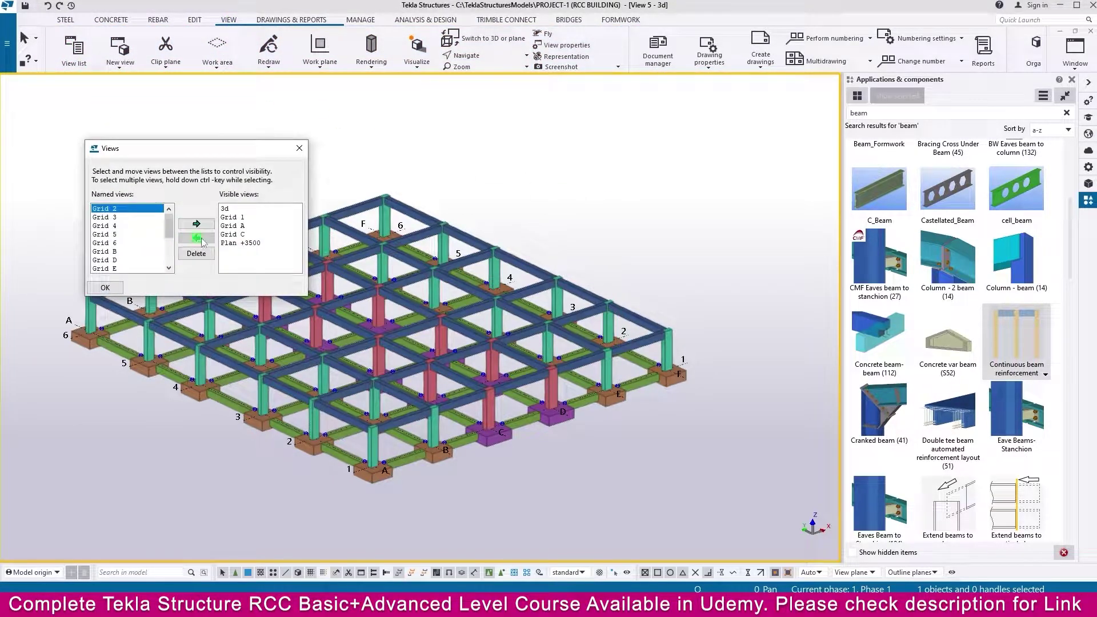
{"action": "left_click", "coordinate": [237, 218]}
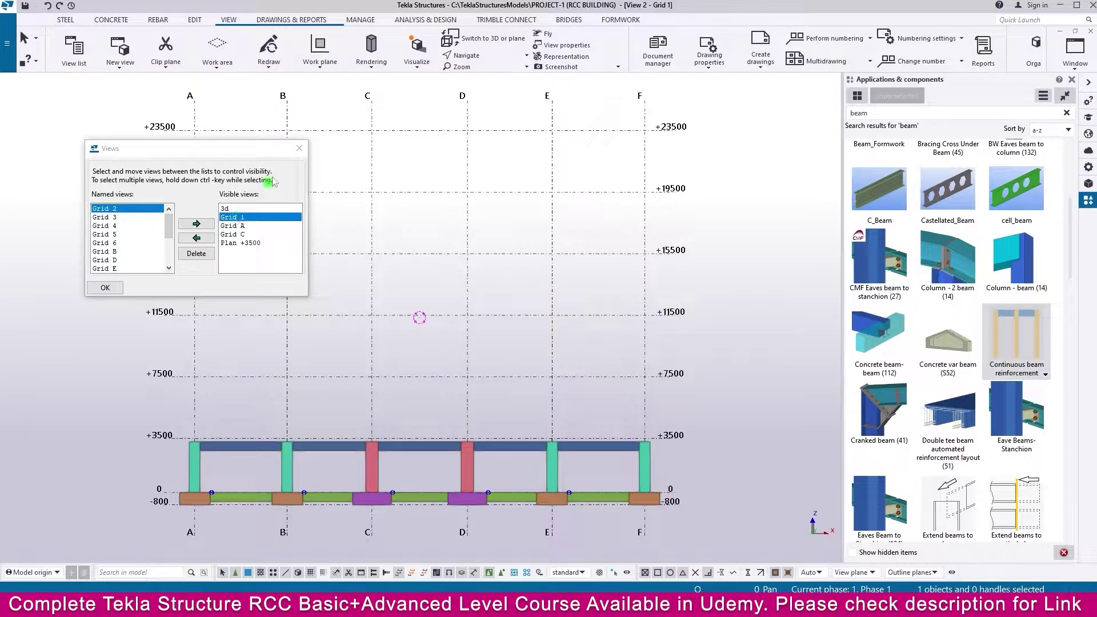
{"action": "left_click", "coordinate": [300, 149]}
{"action": "middle_click_drag", "start_coordinate": [288, 297], "coordinate": [320, 228]}
{"action": "scroll", "coordinate": [261, 394], "scroll_direction": "up", "scroll_amount": 5}
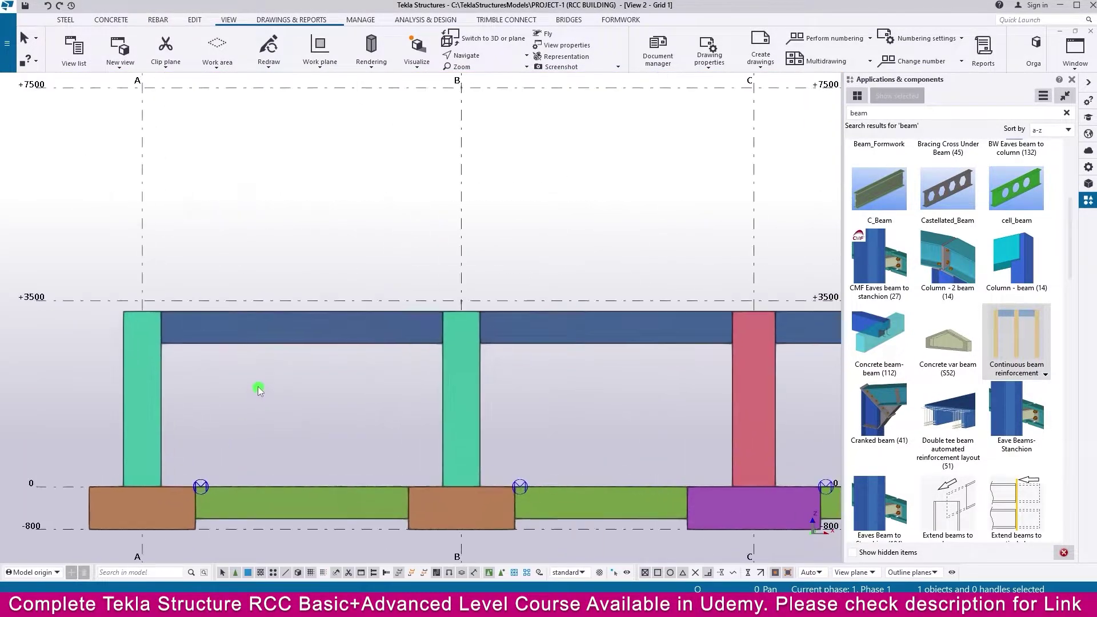
{"action": "scroll", "coordinate": [257, 372], "scroll_direction": "down", "scroll_amount": 3}
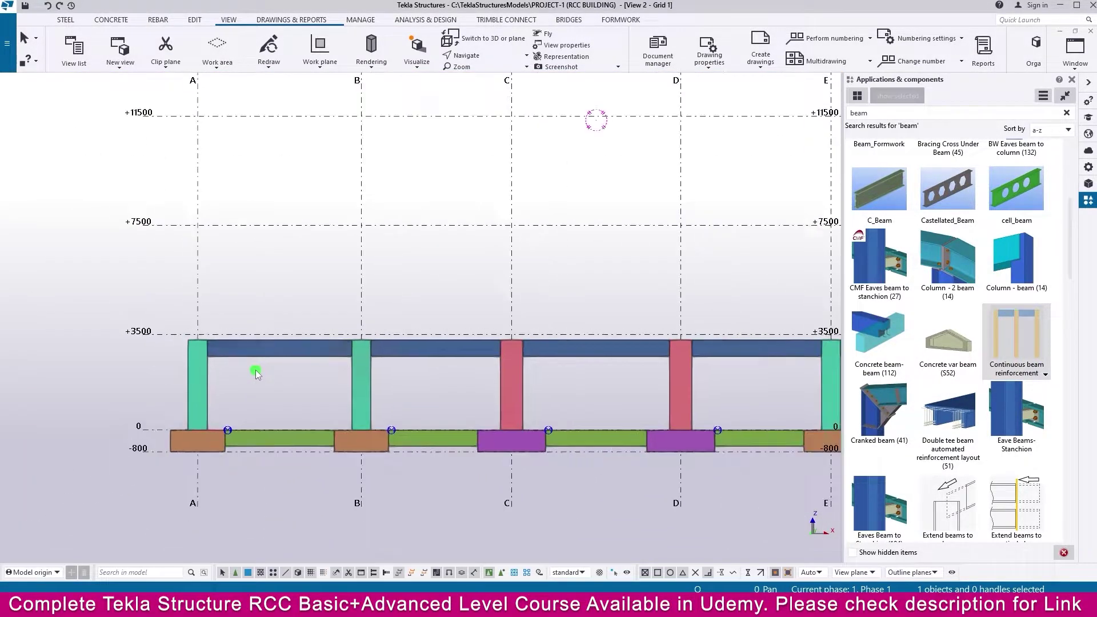
Step: Start the Continuous Beam Reinforcement component and assign the five upper beams between grids A and F as the continuous beam
{"action": "double_click", "coordinate": [1010, 335]}
{"action": "middle_click_drag", "start_coordinate": [444, 291], "coordinate": [327, 294]}
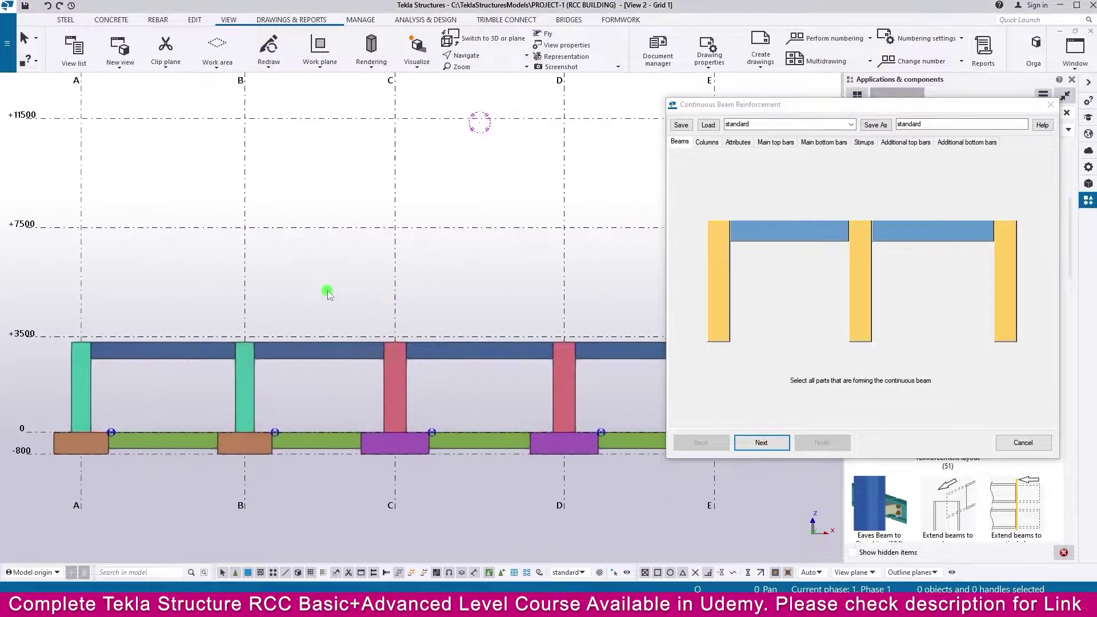
{"action": "scroll", "coordinate": [327, 293], "scroll_direction": "down", "scroll_amount": 5}
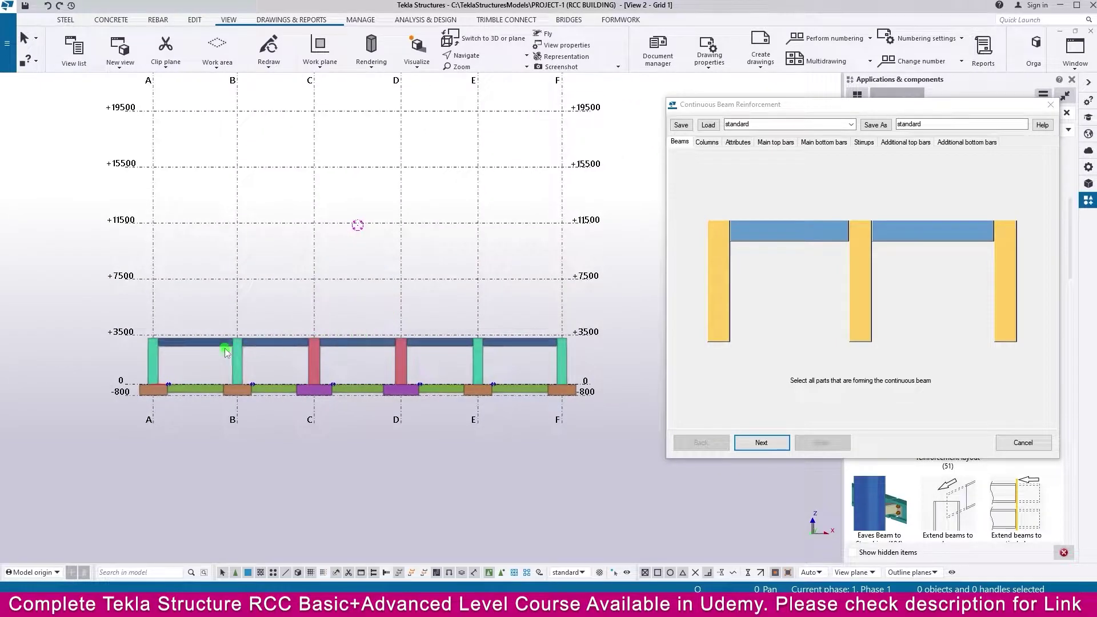
{"action": "left_click", "coordinate": [225, 345]}
{"action": "left_click", "coordinate": [366, 344]}
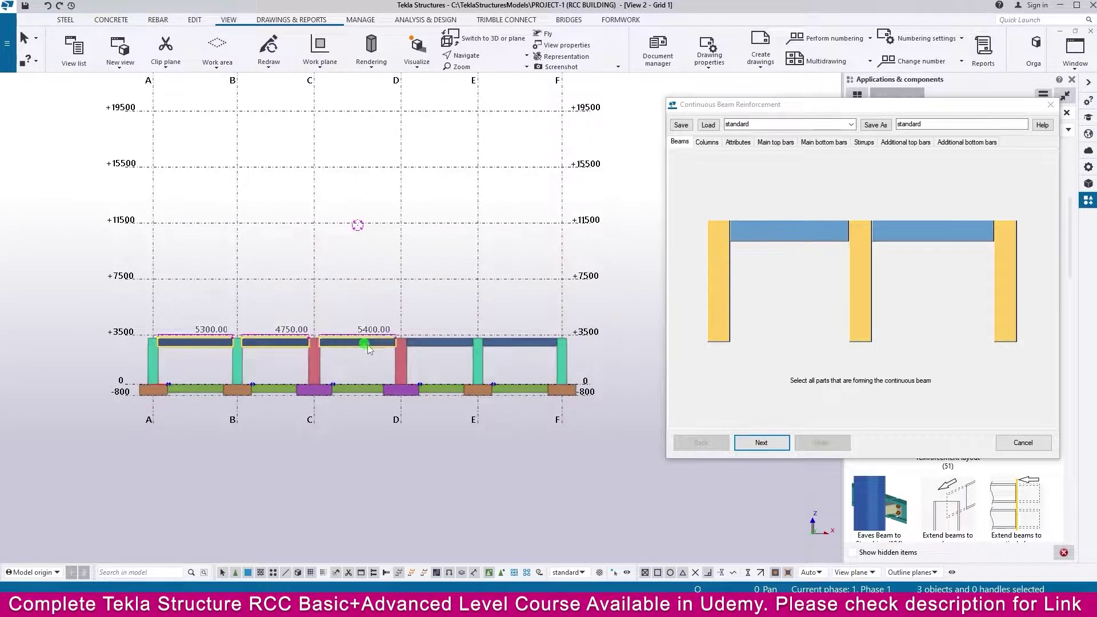
{"action": "left_click", "coordinate": [458, 348]}
{"action": "left_click", "coordinate": [503, 347]}
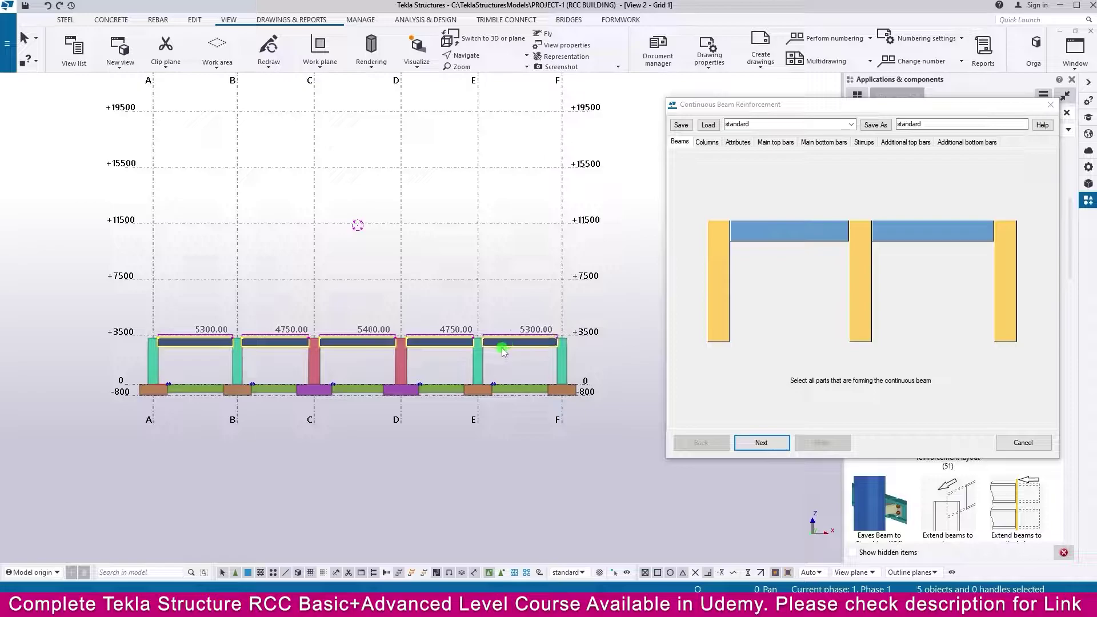
{"action": "left_click", "coordinate": [776, 444]}
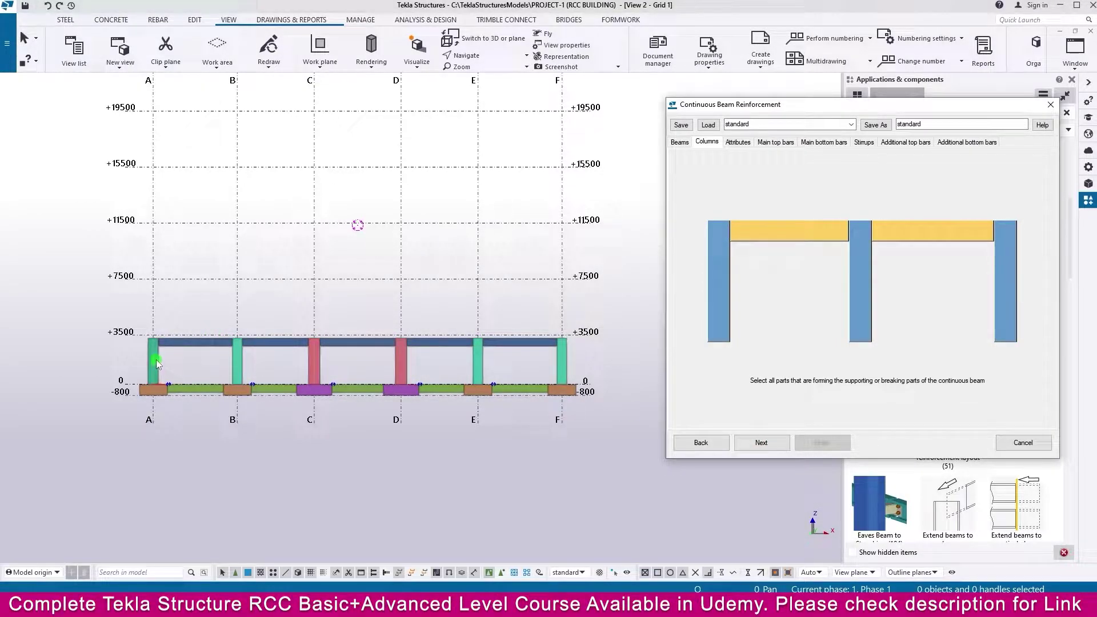
Step: Assign the six columns on grids A to F as the supporting parts and continue to the reinforcement attributes
{"action": "left_click", "coordinate": [154, 360]}
{"action": "left_click", "coordinate": [237, 360]}
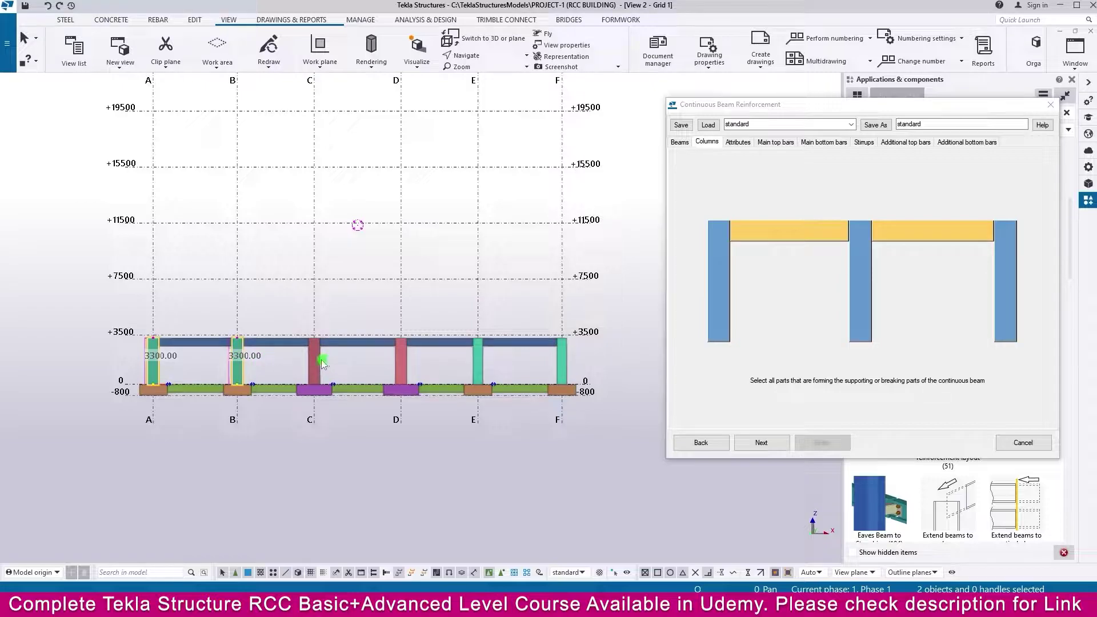
{"action": "left_click", "coordinate": [322, 364]}
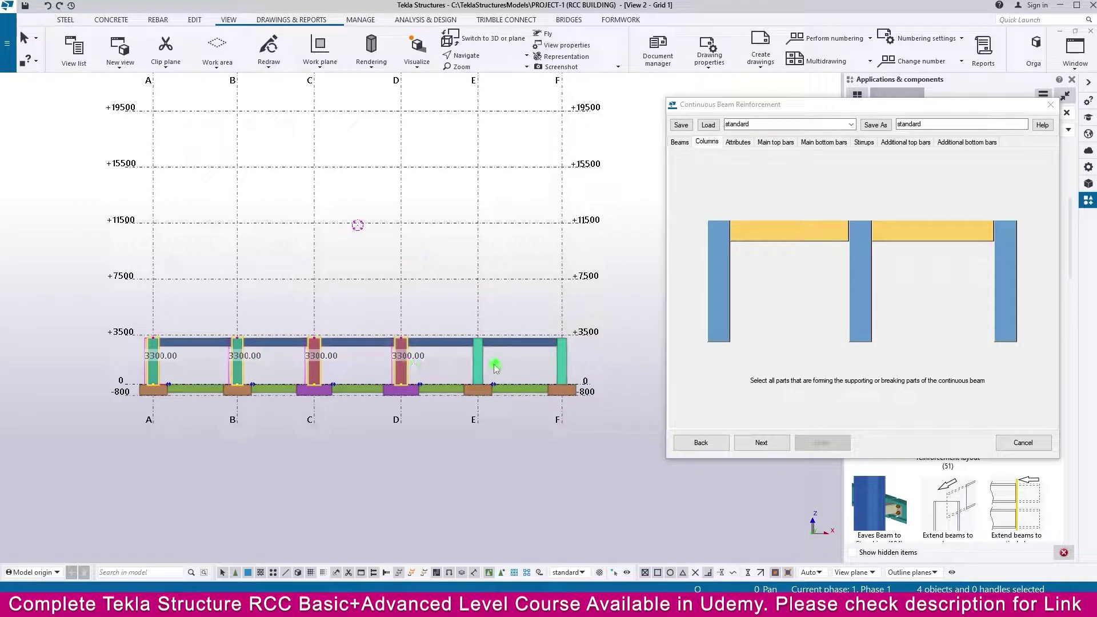
{"action": "left_click", "coordinate": [479, 363]}
{"action": "left_click", "coordinate": [561, 363]}
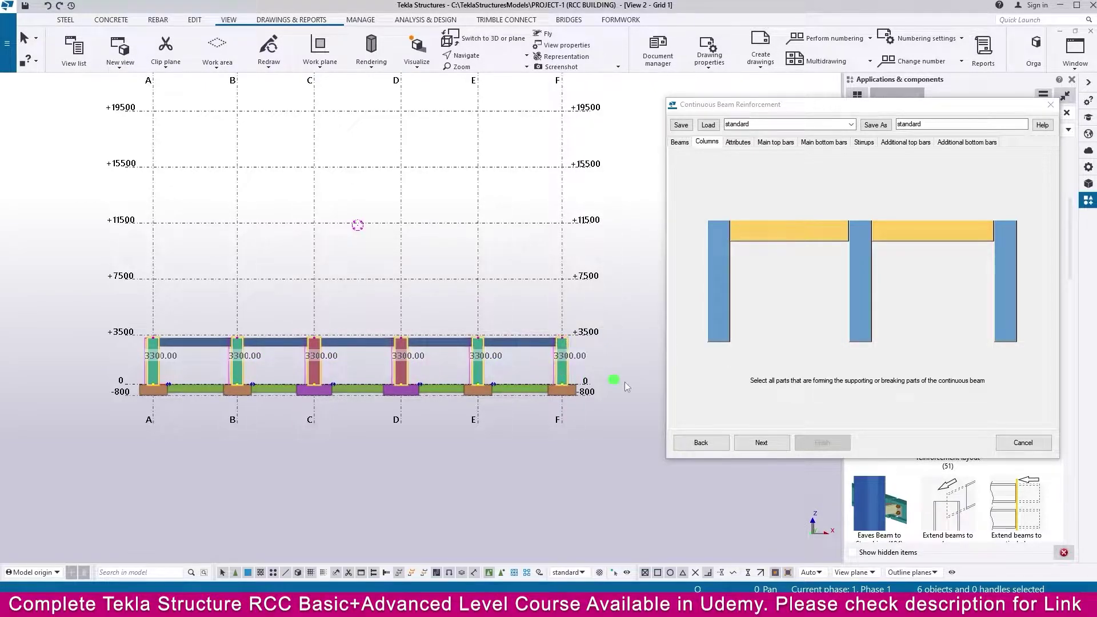
{"action": "left_click", "coordinate": [761, 443]}
{"action": "left_click", "coordinate": [762, 443]}
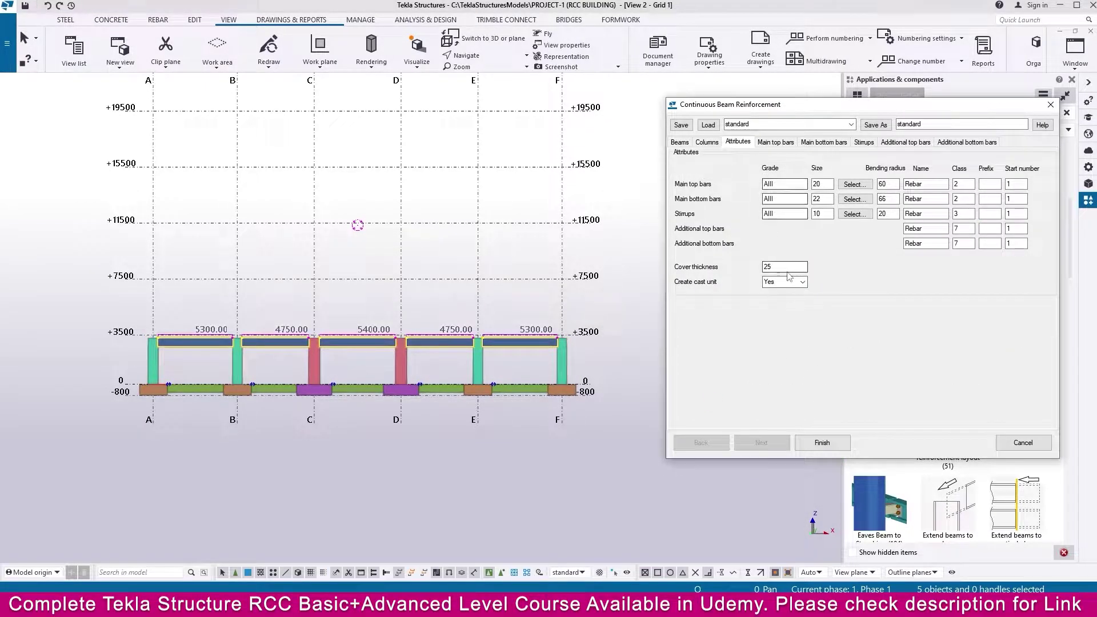
Step: Set the stirrups to the grade AIII, size 12 Tie/Stirrup bar from the reinforcing bar catalog
{"action": "left_click", "coordinate": [856, 214]}
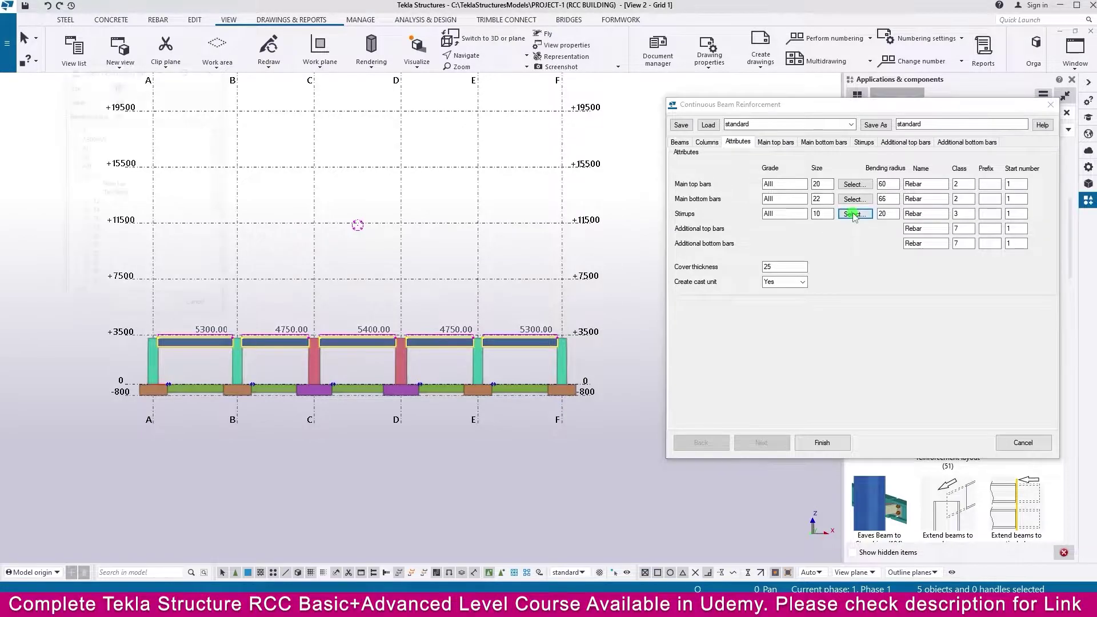
{"action": "left_click", "coordinate": [85, 202]}
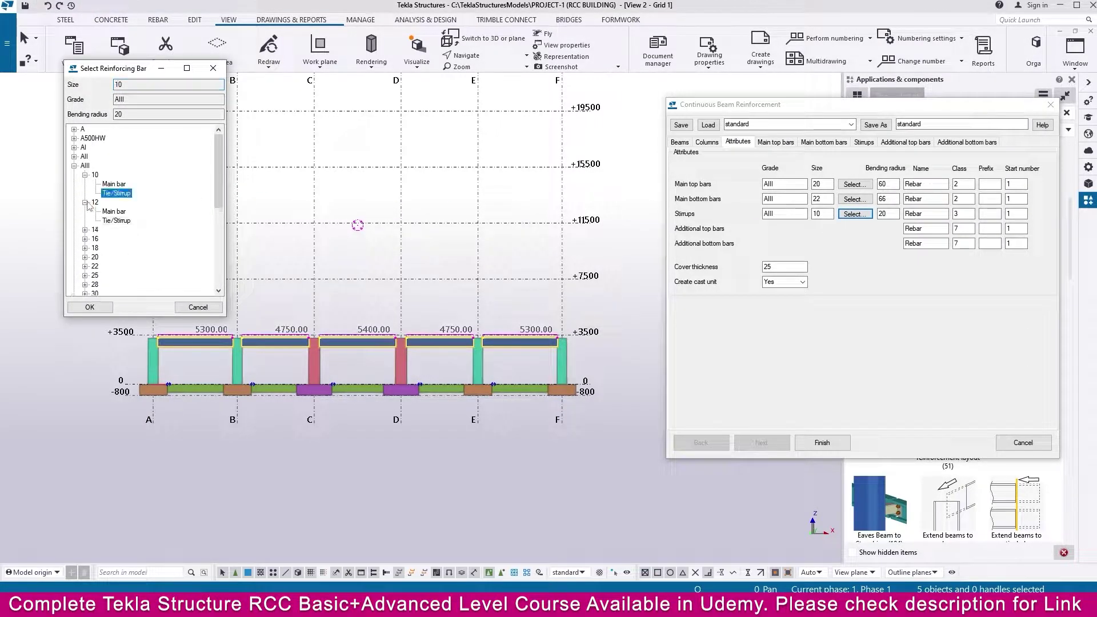
{"action": "double_click", "coordinate": [117, 223]}
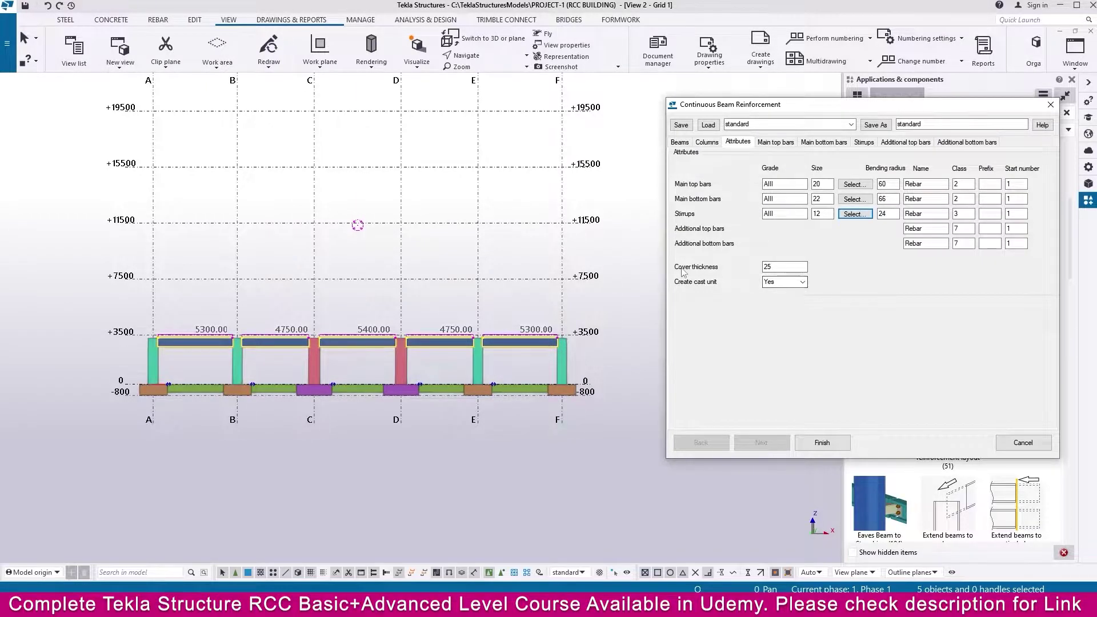
{"action": "double_click", "coordinate": [777, 267]}
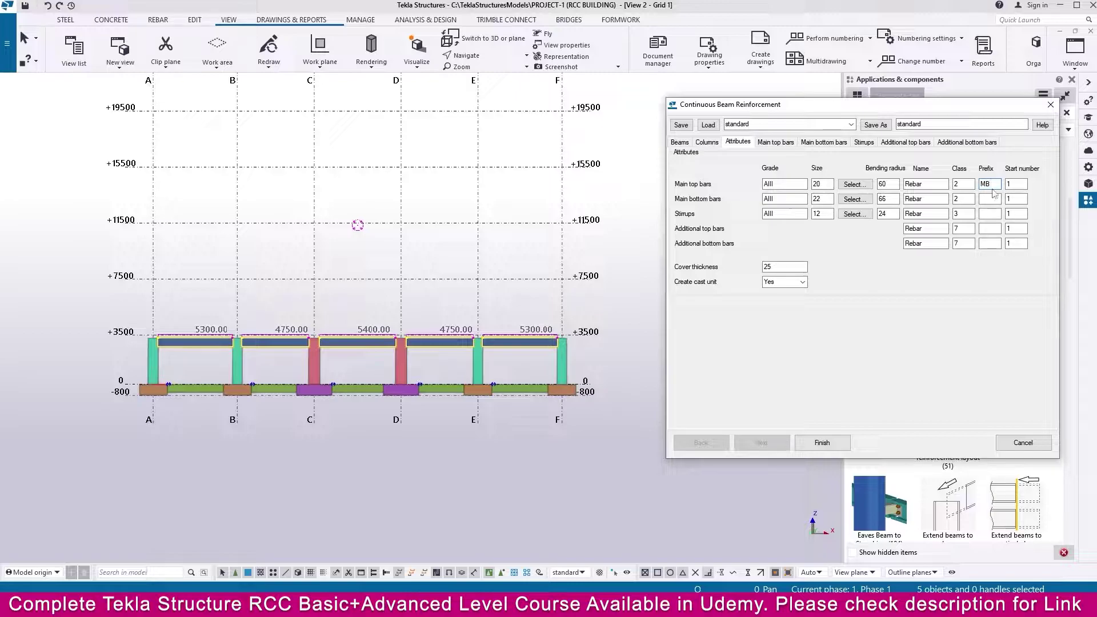
Step: Set the prefixes to MTB for main top bars, MBB for main bottom bars, ST for stirrups and AT for additional top bars
{"action": "left_click", "coordinate": [984, 184]}
{"action": "left_click", "coordinate": [993, 200]}
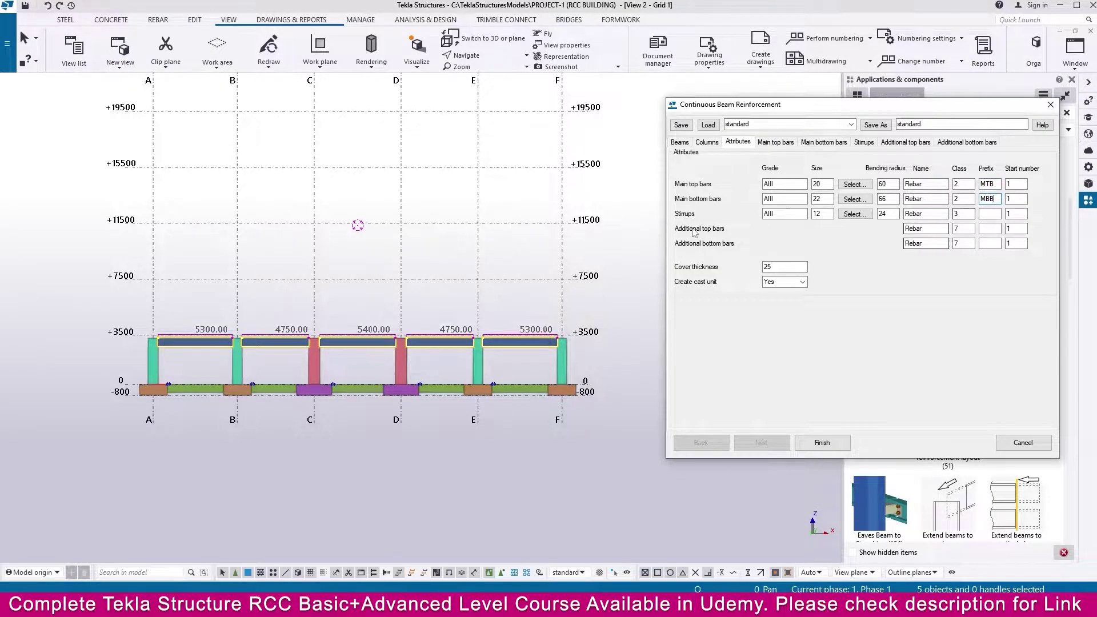
{"action": "left_click", "coordinate": [987, 214]}
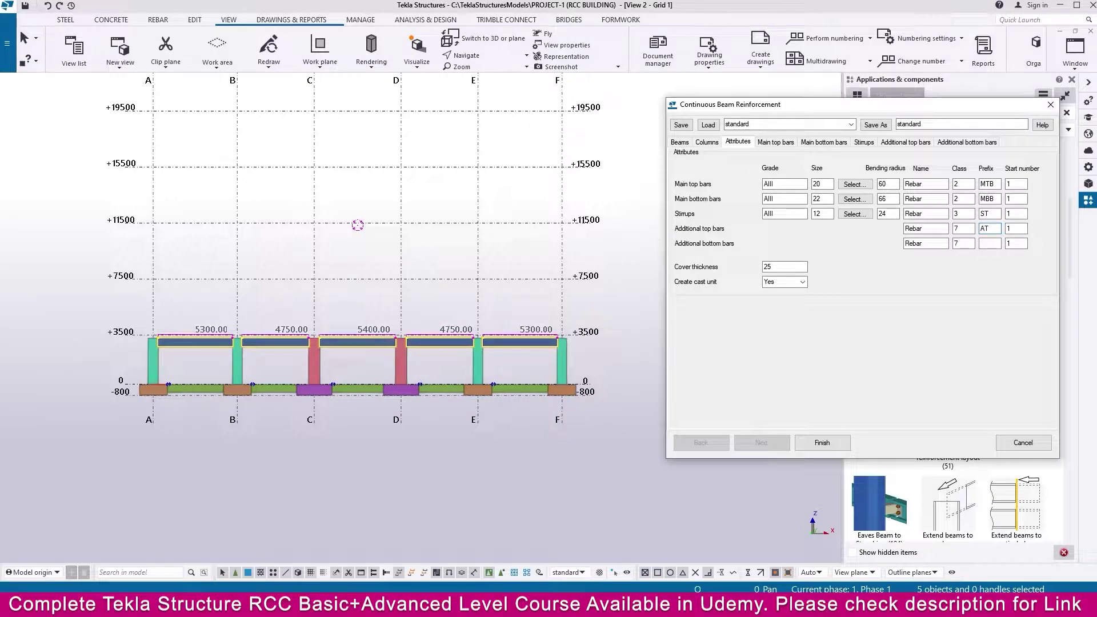
{"action": "key", "text": "Tab"}
Step: Review the main bar, stirrup and additional bar settings, and generate the continuous beam reinforcement
{"action": "left_click", "coordinate": [771, 142]}
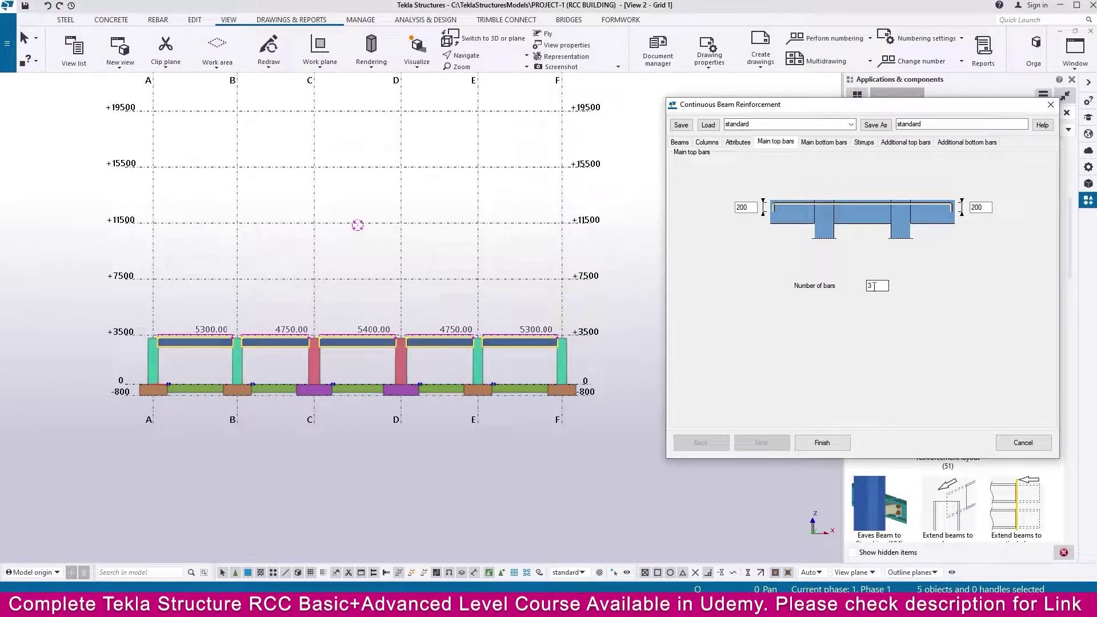
{"action": "left_click", "coordinate": [821, 143]}
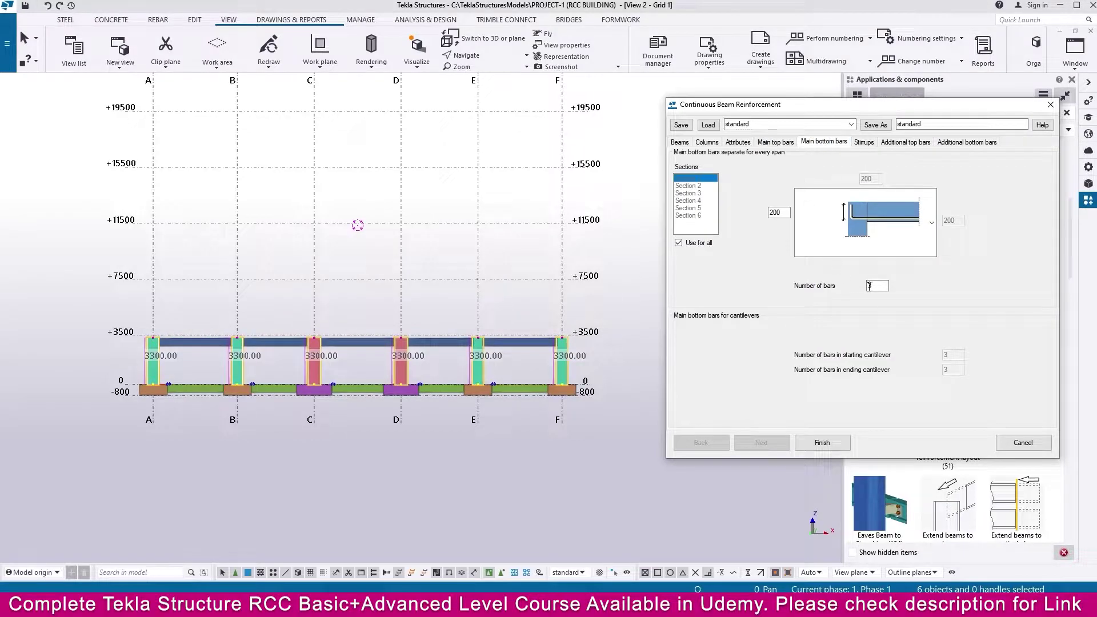
{"action": "left_click", "coordinate": [865, 142]}
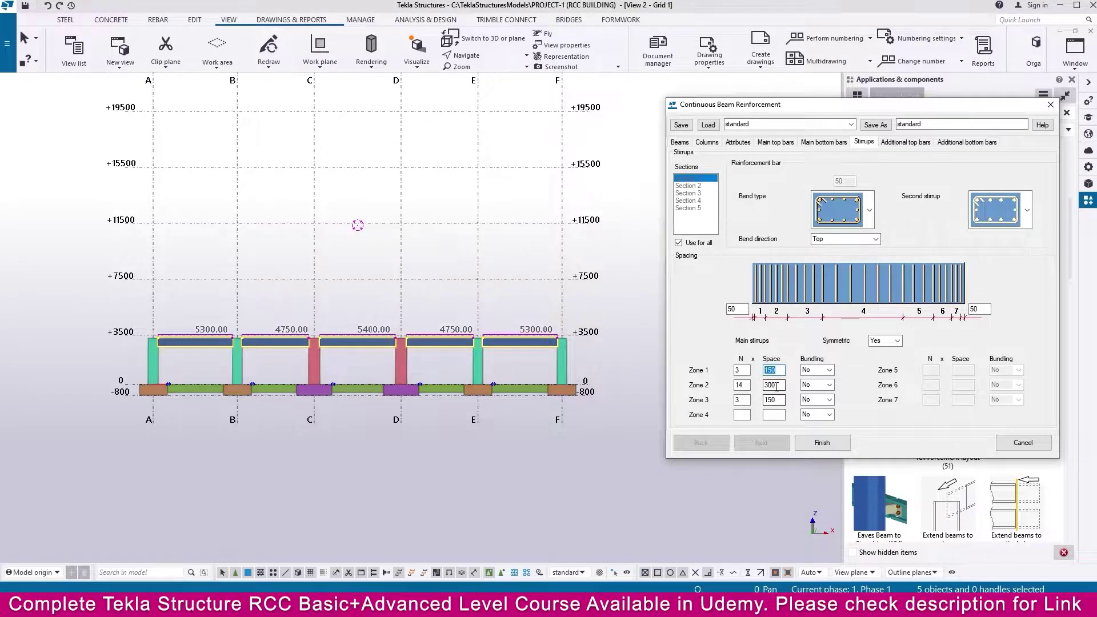
{"action": "double_click", "coordinate": [772, 385]}
{"action": "left_click", "coordinate": [905, 144]}
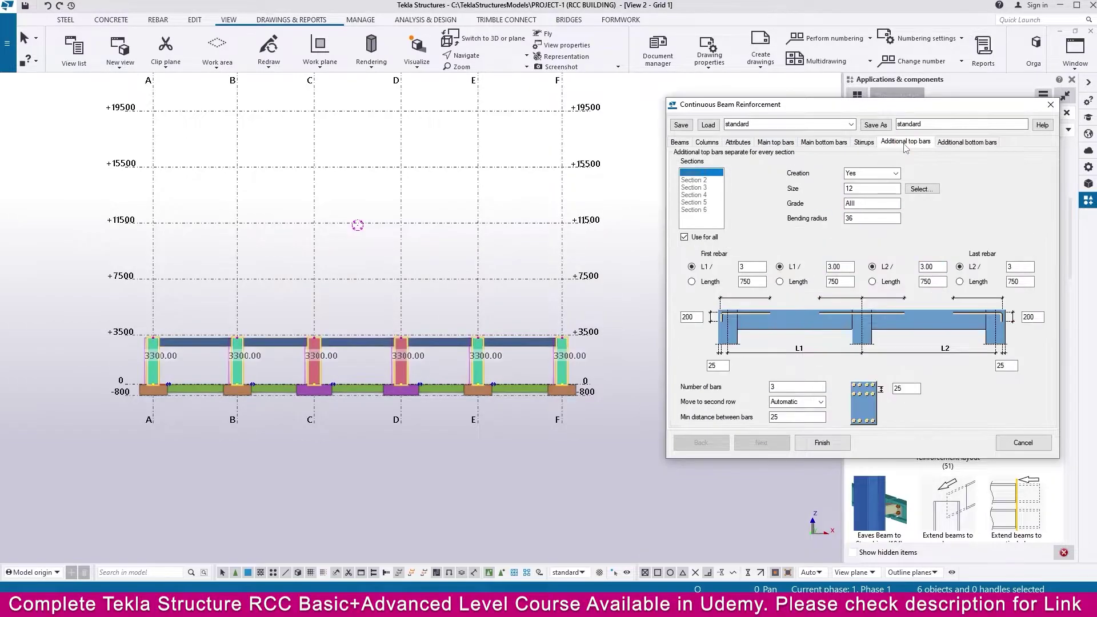
{"action": "left_click", "coordinate": [965, 142]}
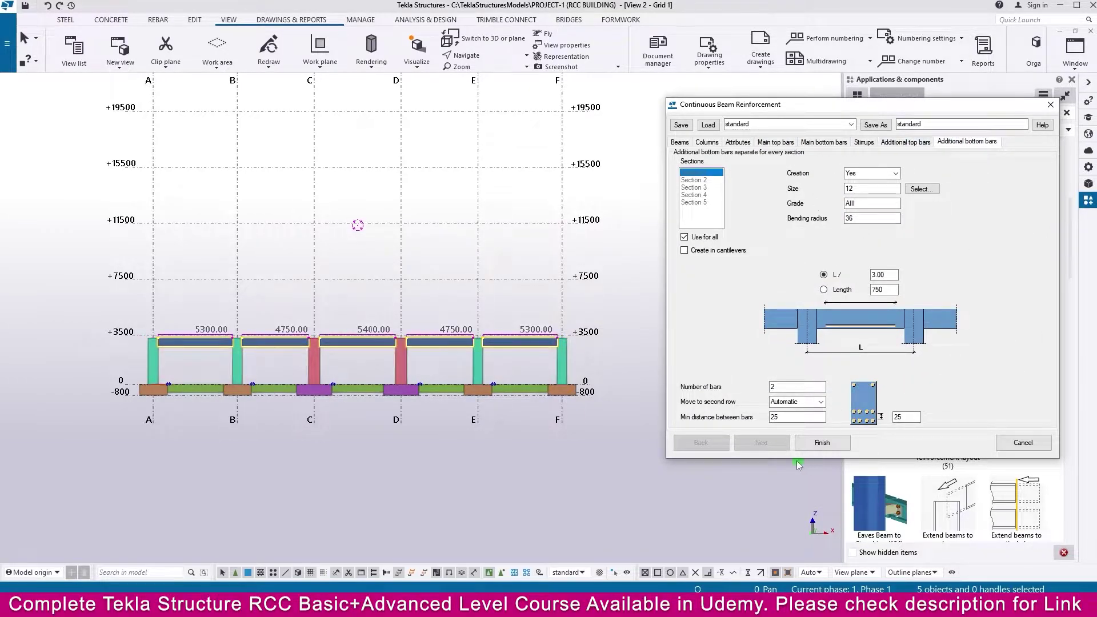
{"action": "left_click", "coordinate": [829, 444]}
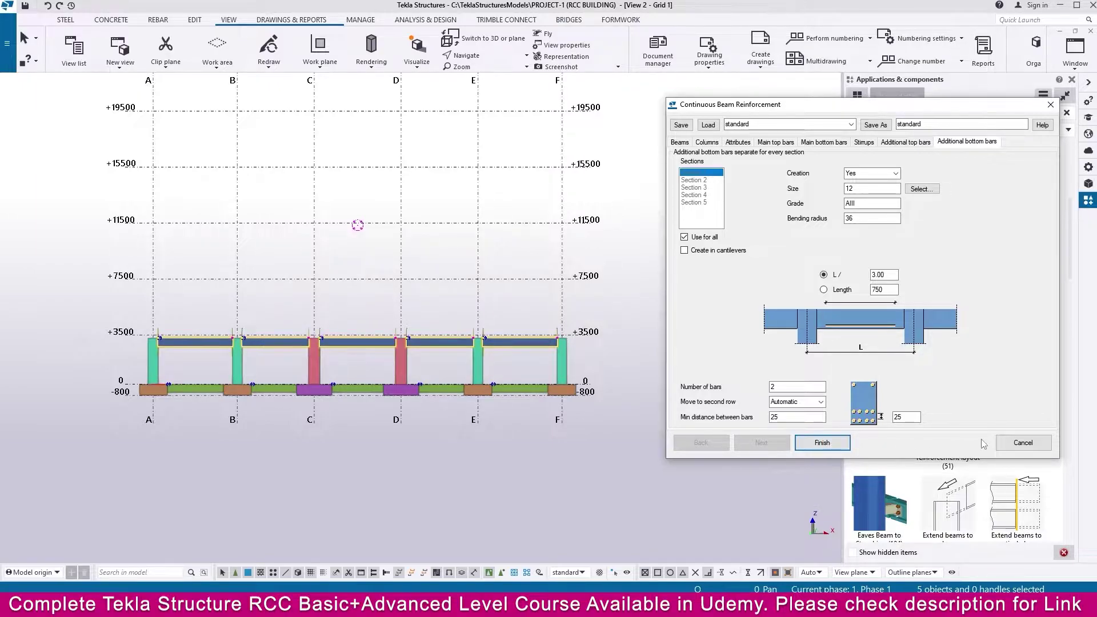
{"action": "left_click", "coordinate": [1020, 443]}
Step: Show the parts of the Grid 1 view as wireframe and inspect the reinforcement along the upper beams from A to F
{"action": "left_click", "coordinate": [518, 313]}
{"action": "middle_click_drag", "start_coordinate": [413, 383], "coordinate": [449, 409]}
{"action": "scroll", "coordinate": [410, 400], "scroll_direction": "up", "scroll_amount": 1}
{"action": "scroll", "coordinate": [410, 400], "scroll_direction": "up", "scroll_amount": 1}
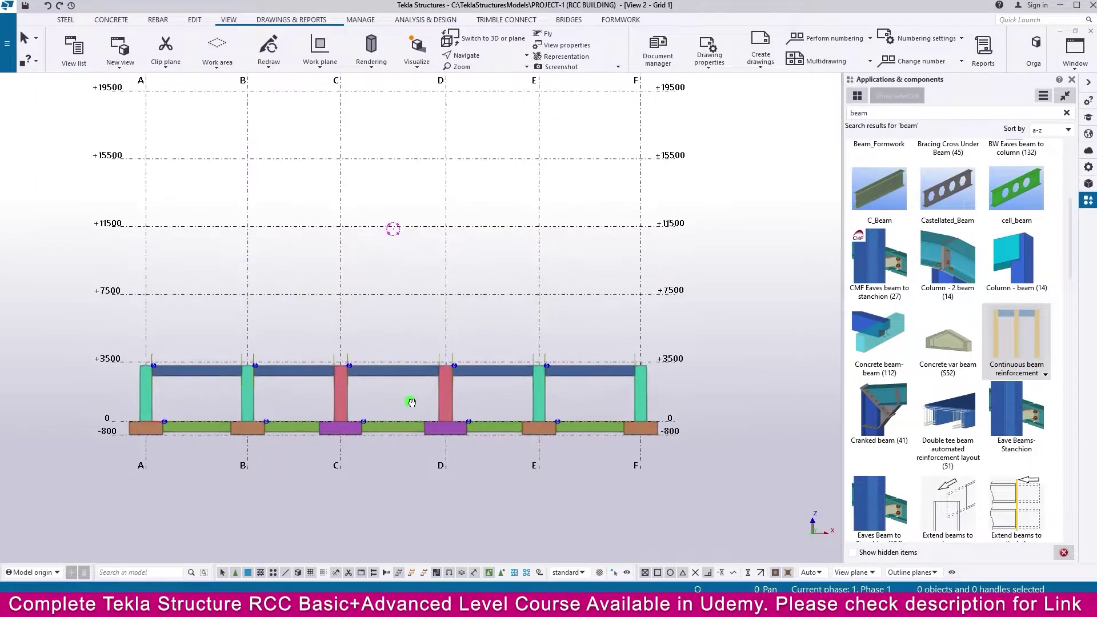
{"action": "key", "text": "ctrl+1"}
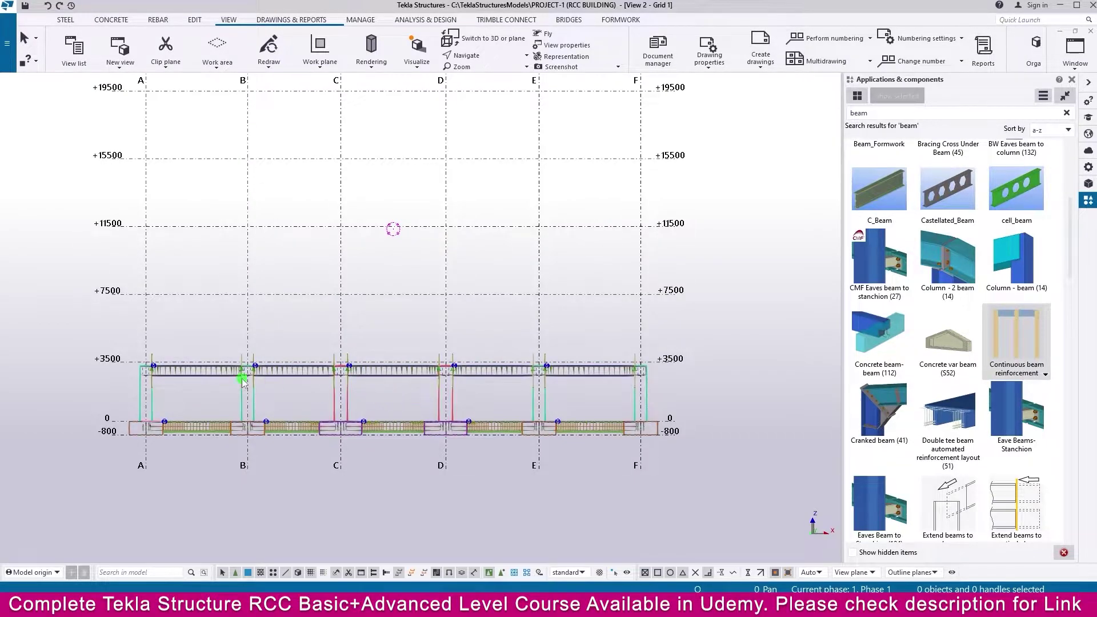
{"action": "scroll", "coordinate": [246, 380], "scroll_direction": "up", "scroll_amount": 3}
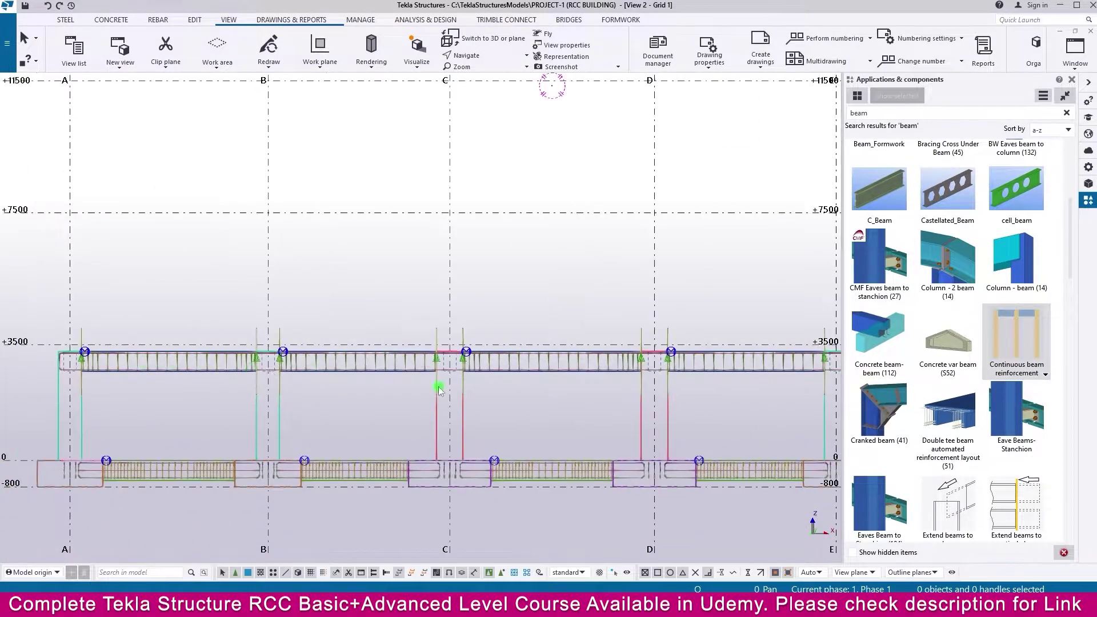
{"action": "scroll", "coordinate": [654, 354], "scroll_direction": "up", "scroll_amount": 5}
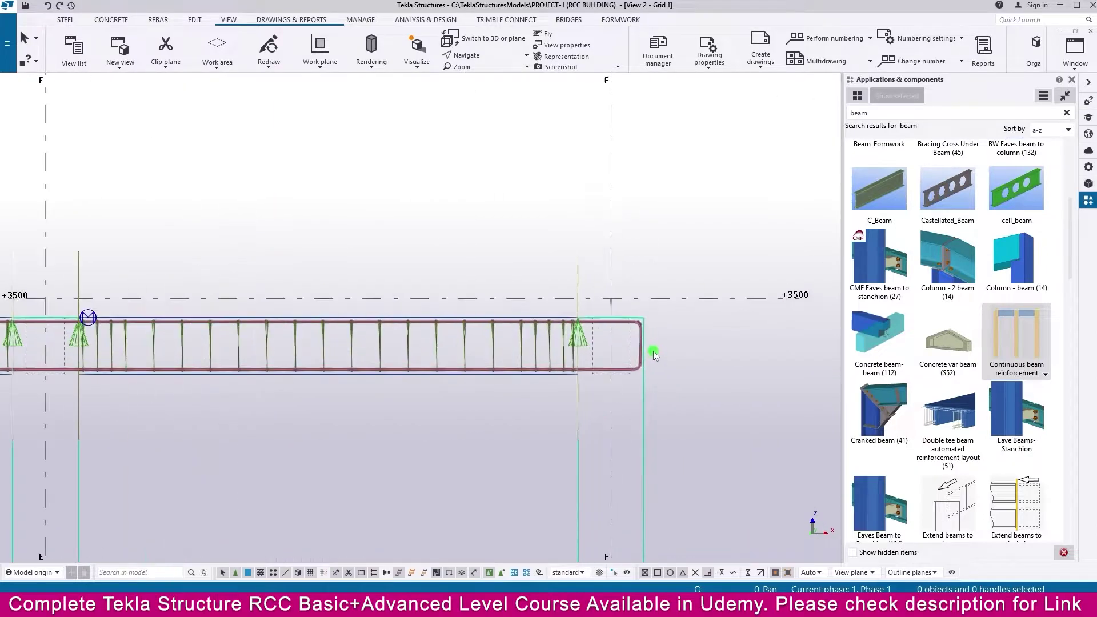
{"action": "scroll", "coordinate": [655, 354], "scroll_direction": "down", "scroll_amount": 8}
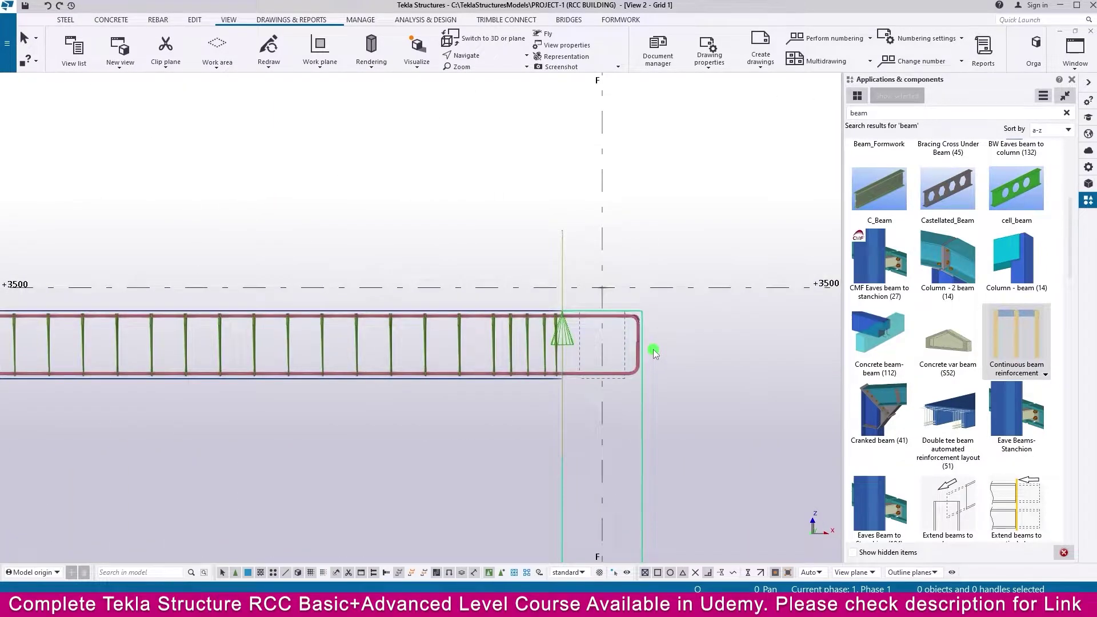
Step: Switch from the Grid 1 view to the Grid C elevation view
{"action": "left_click", "coordinate": [688, 353]}
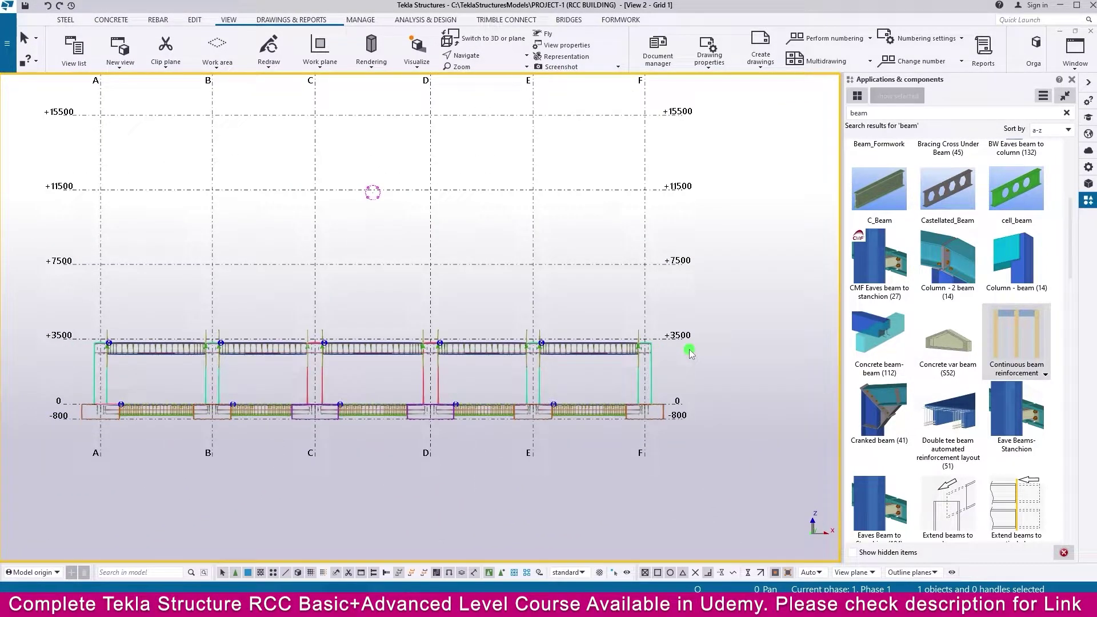
{"action": "key", "text": "ctrl+Tab"}
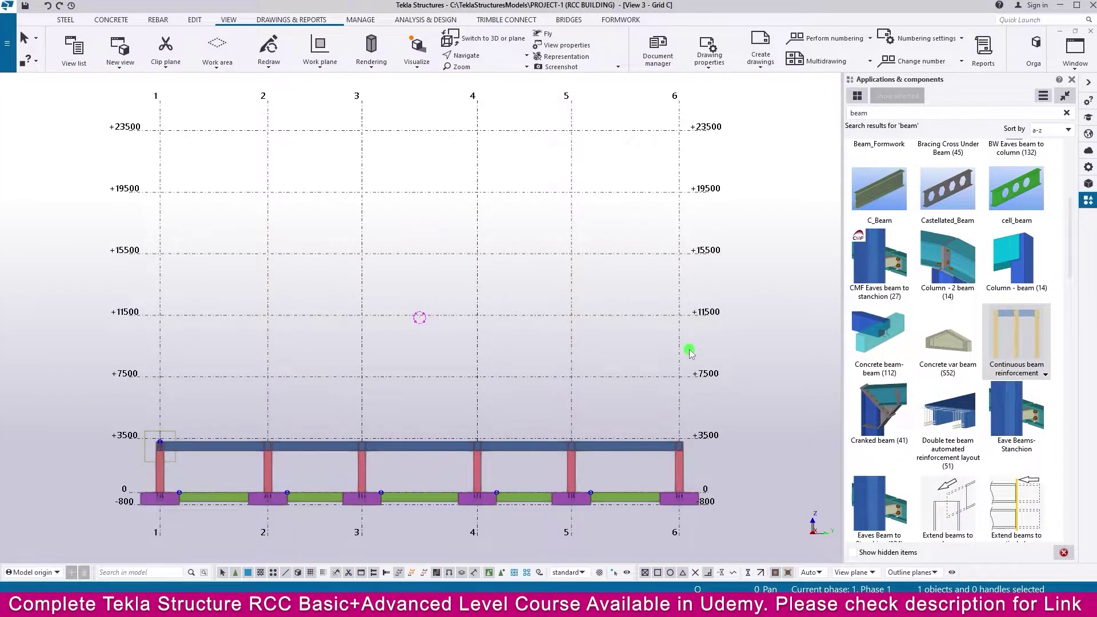
Step: Switch to the 3D view of the building and show its parts as wireframe to locate the reinforced Grid 1 beams
{"action": "key", "text": "ctrl+Tab"}
{"action": "key", "text": "ctrl+Tab"}
{"action": "scroll", "coordinate": [435, 478], "scroll_direction": "up", "scroll_amount": 5}
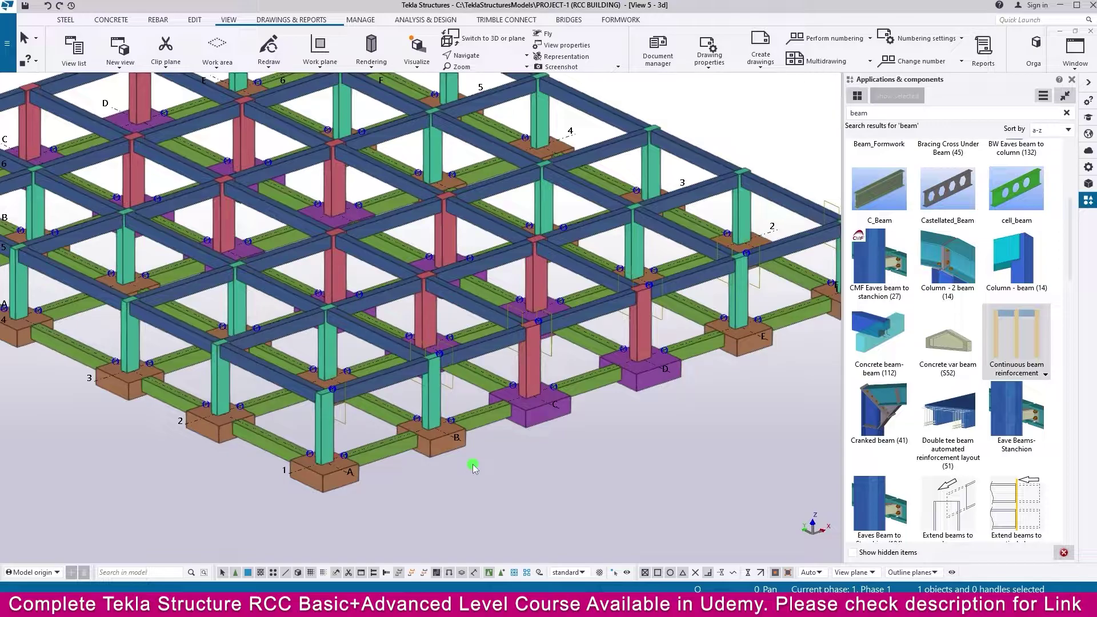
{"action": "key", "text": "ctrl+2"}
{"action": "mouse_move", "coordinate": [499, 466]}
{"action": "middle_mouse_down", "text": "ctrl"}
{"action": "mouse_move", "coordinate": [496, 442]}
{"action": "mouse_move", "coordinate": [494, 454]}
{"action": "middle_mouse_up", "text": "ctrl"}
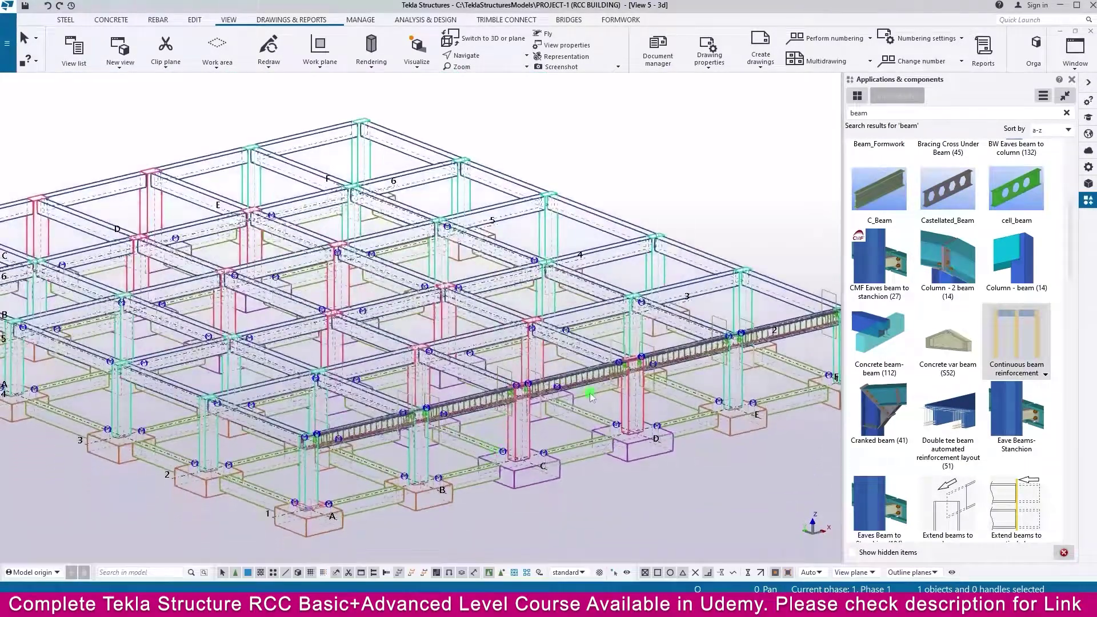
{"action": "middle_click_drag", "start_coordinate": [589, 393], "coordinate": [468, 434]}
Step: Make reinforcing bars visible in the model and in components for the 3D view and inspect the frame's reinforcement
{"action": "double_click", "coordinate": [653, 261]}
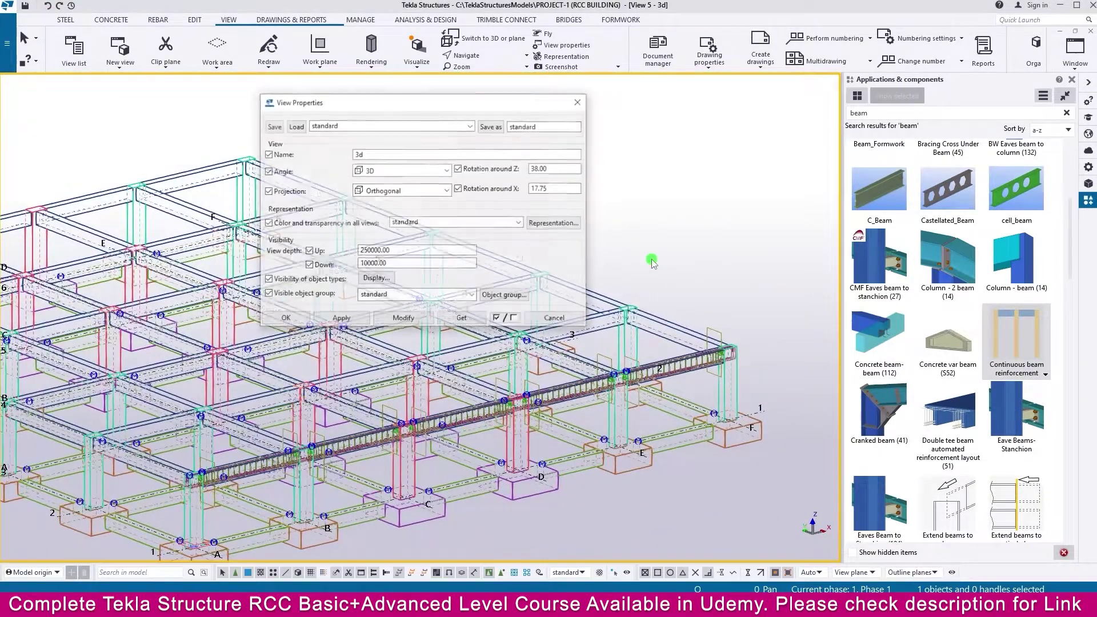
{"action": "left_click", "coordinate": [376, 278]}
{"action": "left_click", "coordinate": [430, 356]}
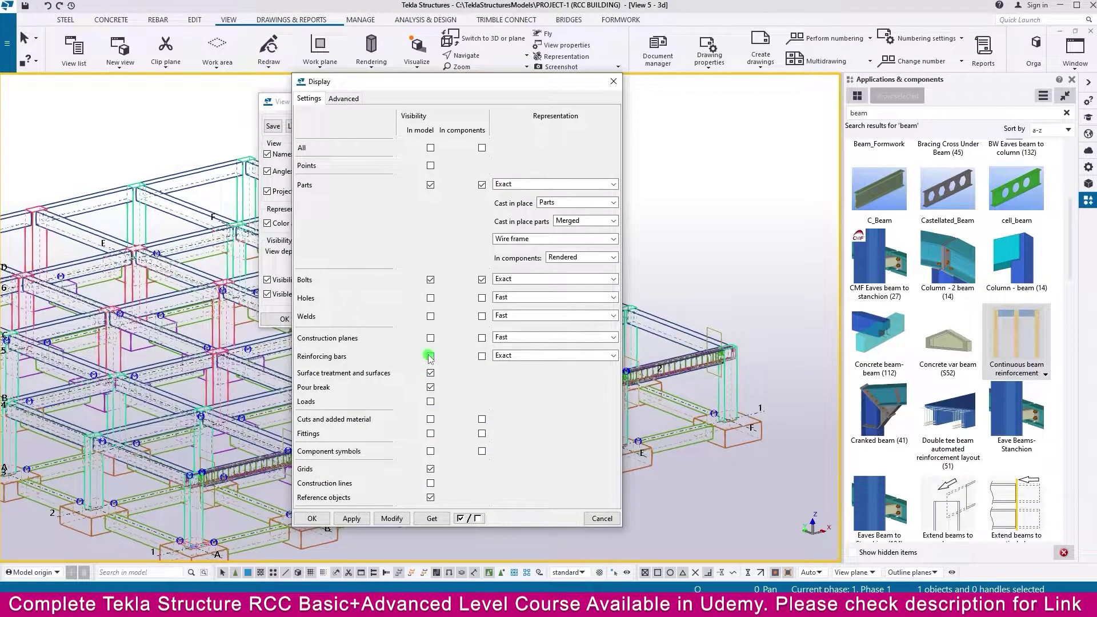
{"action": "left_click", "coordinate": [482, 356]}
{"action": "left_click", "coordinate": [392, 519]}
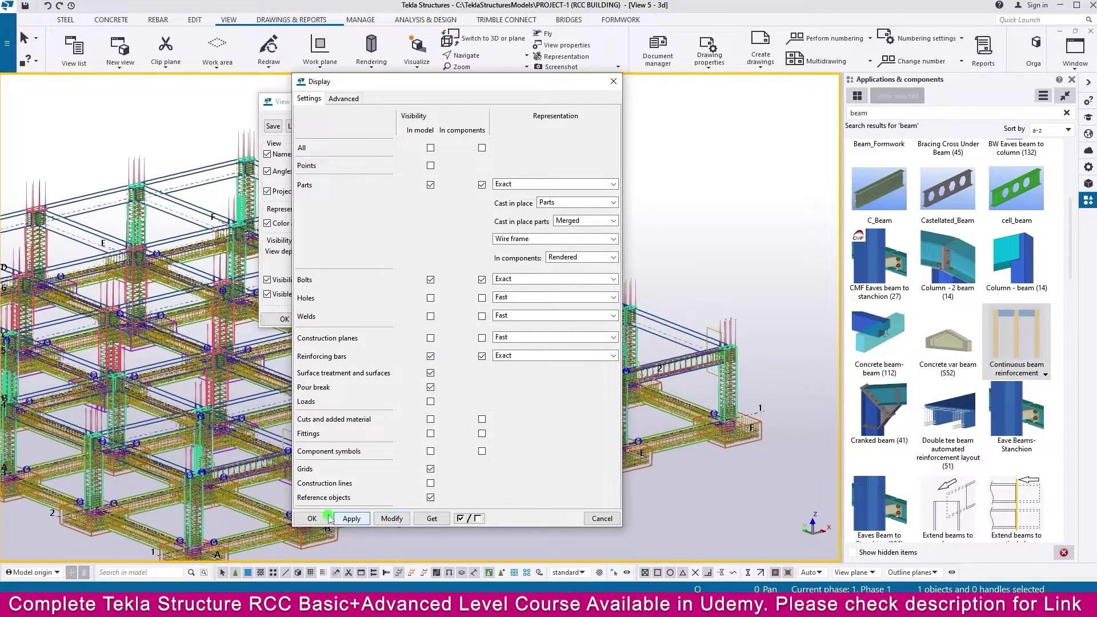
{"action": "left_click", "coordinate": [313, 518]}
{"action": "left_click", "coordinate": [556, 319]}
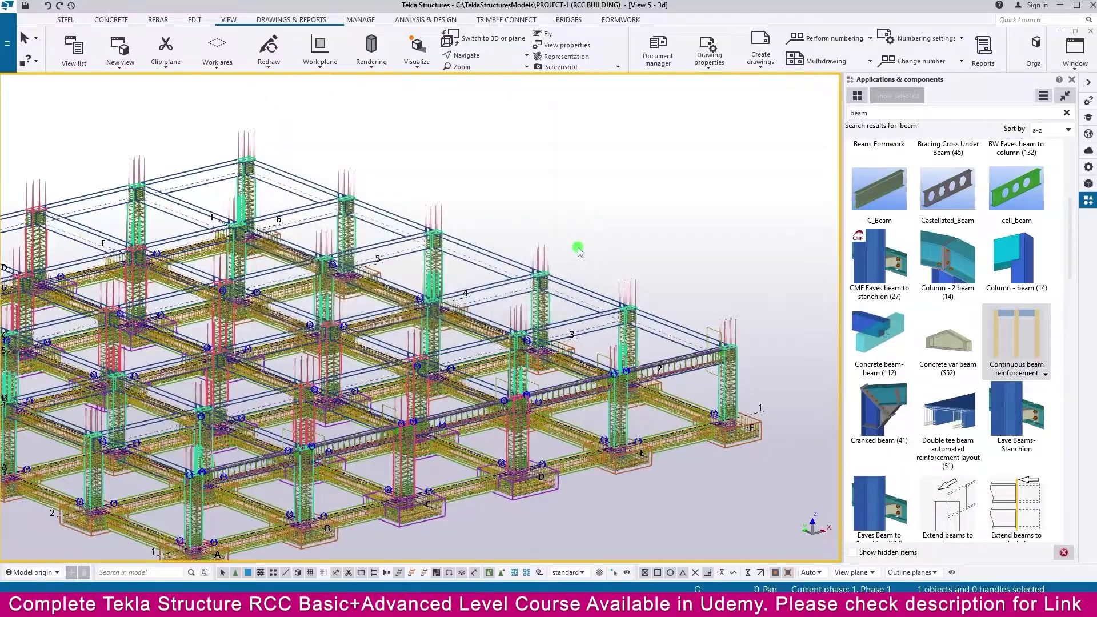
{"action": "middle_click_drag", "start_coordinate": [578, 248], "coordinate": [602, 283], "text": "ctrl"}
{"action": "scroll", "coordinate": [505, 405], "scroll_direction": "up", "scroll_amount": 3}
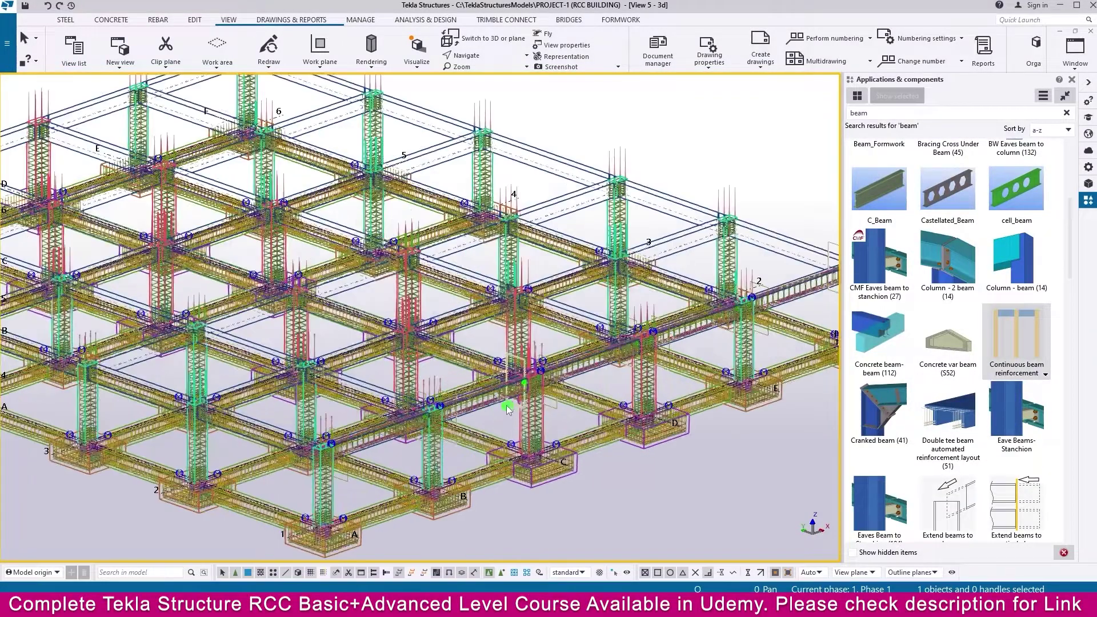
{"action": "scroll", "coordinate": [505, 404], "scroll_direction": "down", "scroll_amount": 2}
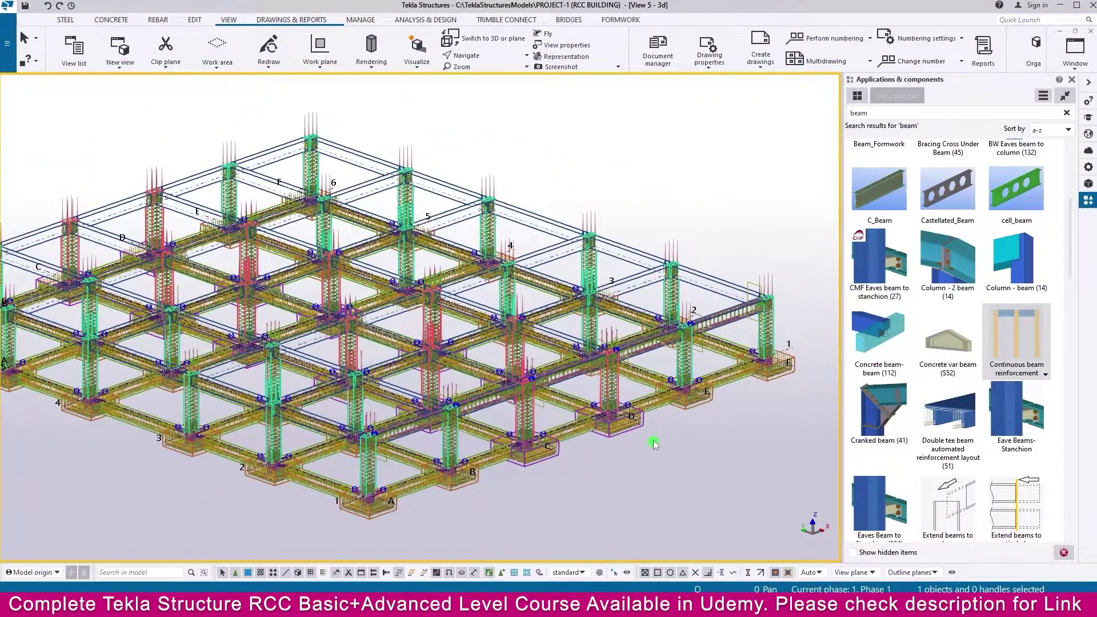
Step: Hide the reinforcing bars in the model and in components in the 3D view, with the Grid A side facing forward
{"action": "scroll", "coordinate": [639, 355], "scroll_direction": "down", "scroll_amount": 2}
{"action": "middle_click_drag", "start_coordinate": [389, 437], "coordinate": [483, 367]}
{"action": "middle_click_drag", "start_coordinate": [349, 418], "coordinate": [529, 479], "text": "ctrl"}
{"action": "double_click", "coordinate": [529, 479]}
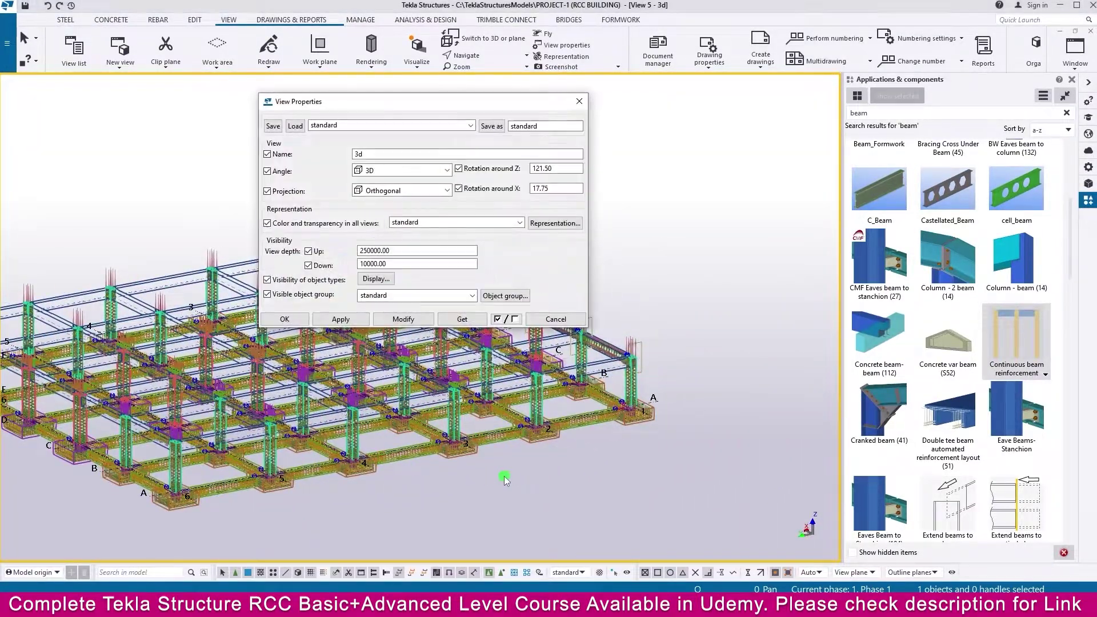
{"action": "left_click", "coordinate": [372, 282]}
{"action": "left_click", "coordinate": [430, 356]}
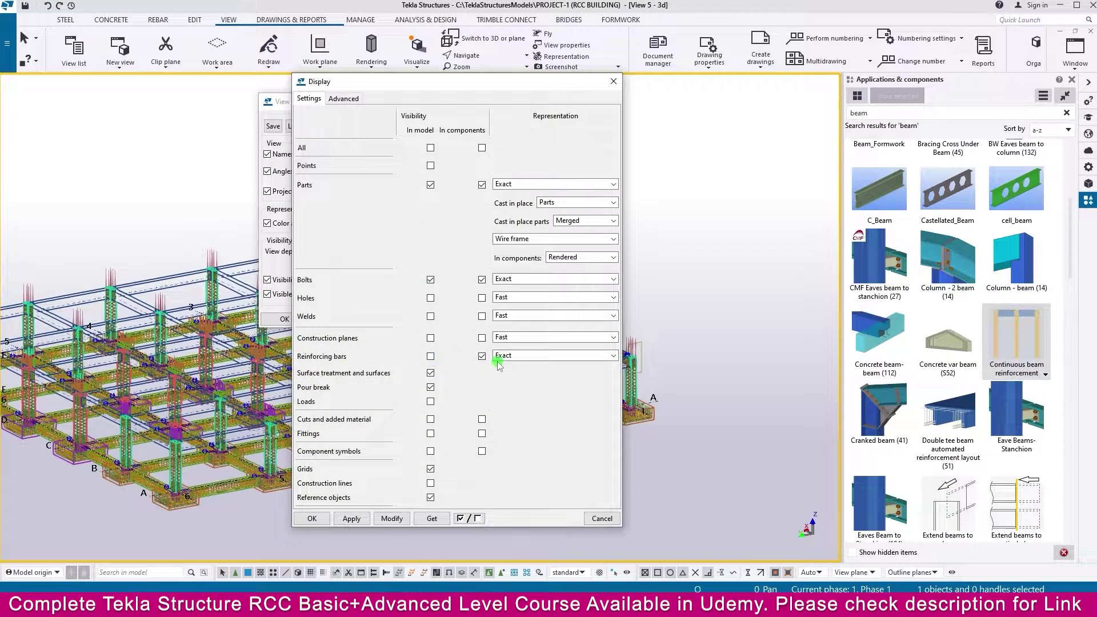
{"action": "left_click", "coordinate": [481, 356]}
{"action": "left_click", "coordinate": [391, 519]}
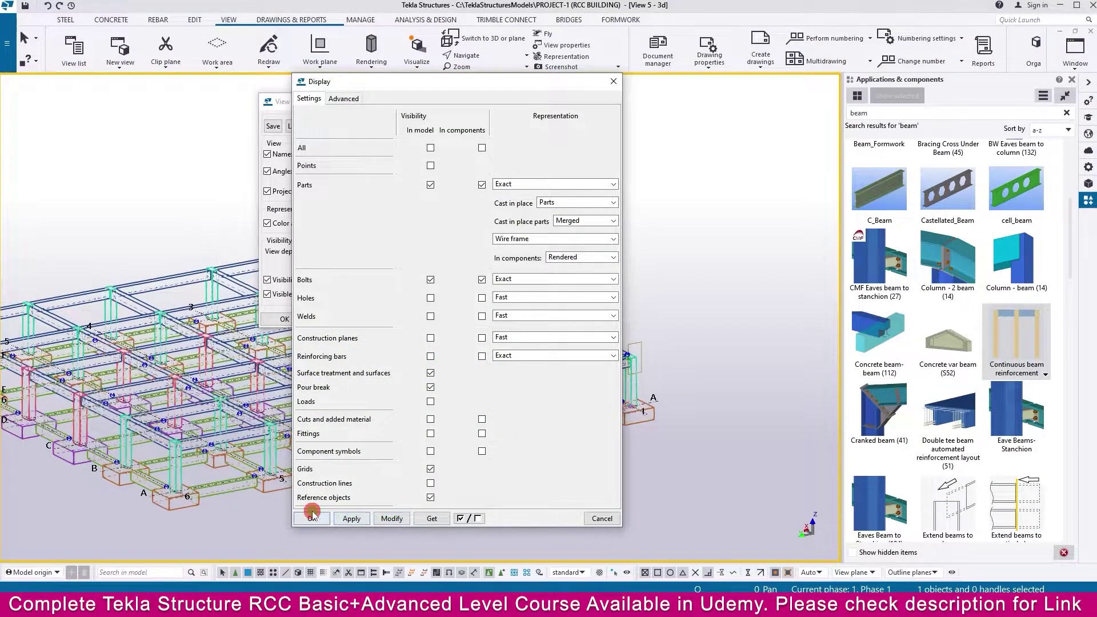
{"action": "left_click", "coordinate": [604, 518]}
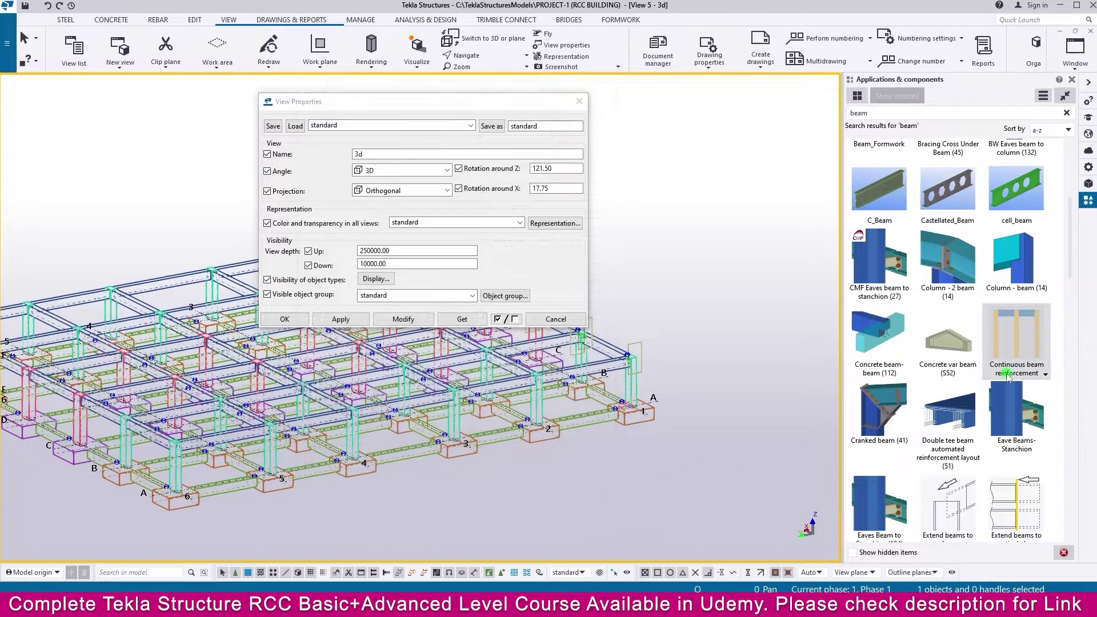
{"action": "left_click", "coordinate": [563, 319]}
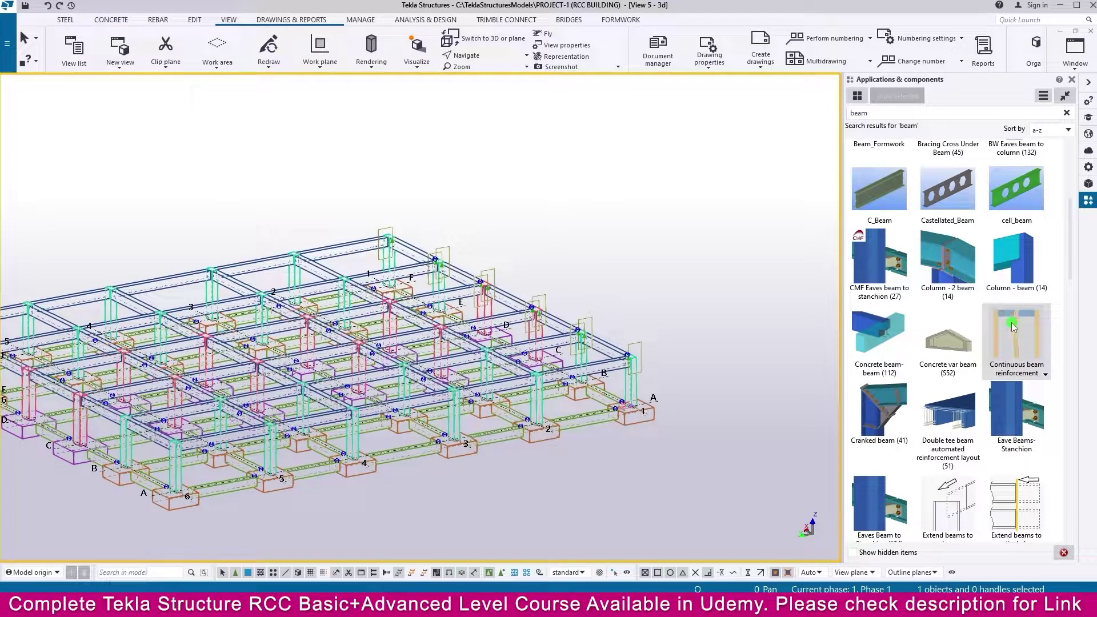
Step: Start the Continuous beam reinforcement component and select the five upper beams along Grid A from 6 to 1 as the continuous beam
{"action": "left_click", "coordinate": [1011, 322]}
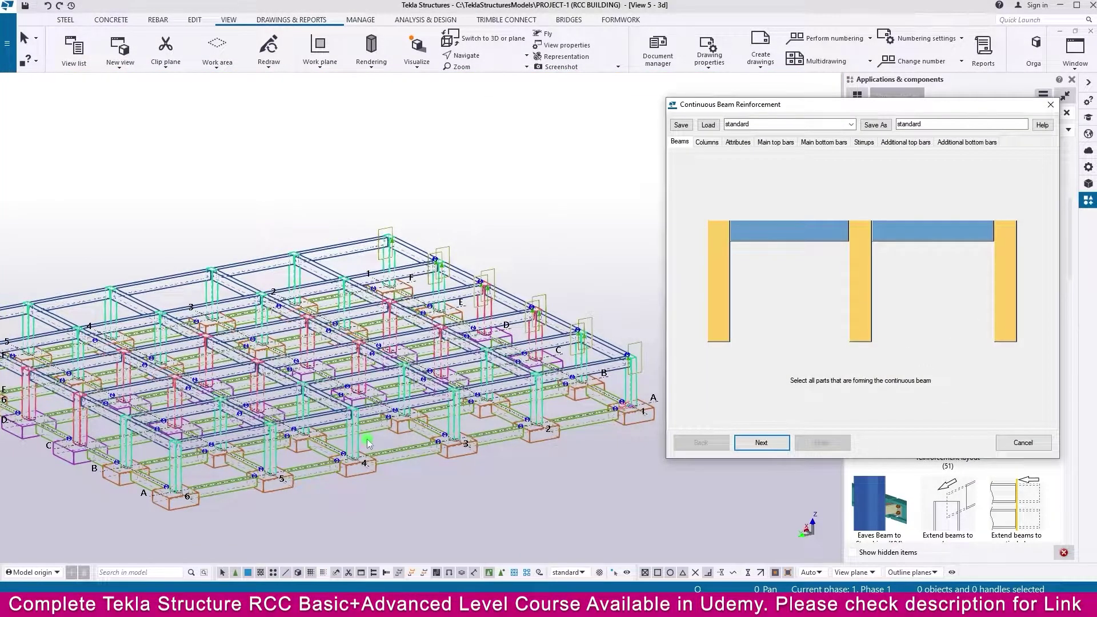
{"action": "scroll", "coordinate": [368, 444], "scroll_direction": "up", "scroll_amount": 5}
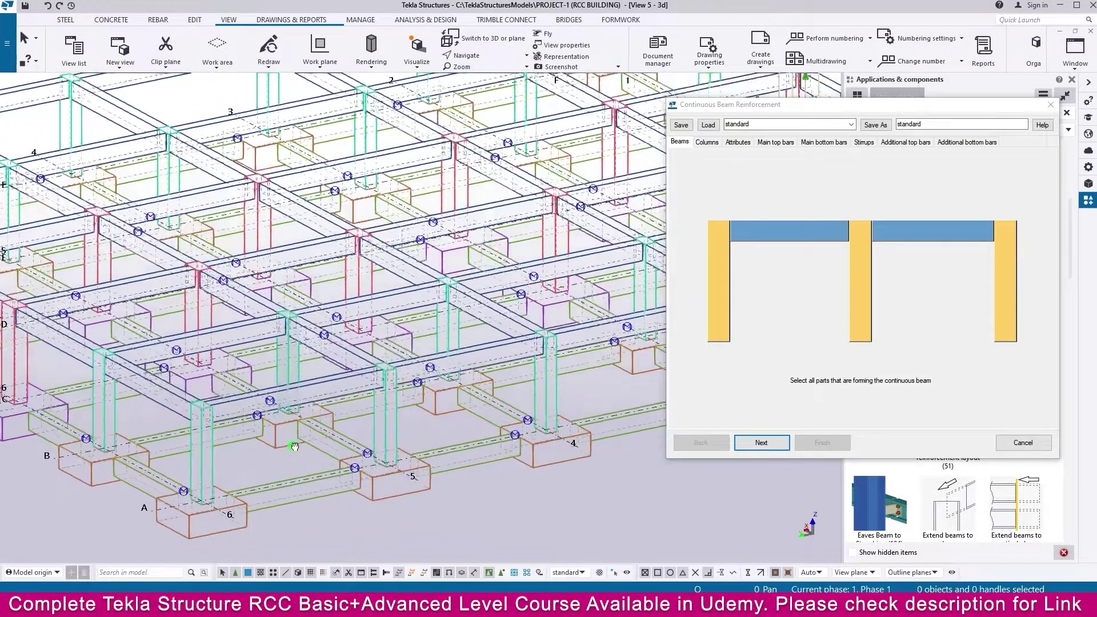
{"action": "middle_click_drag", "start_coordinate": [294, 446], "coordinate": [300, 459], "text": "ctrl"}
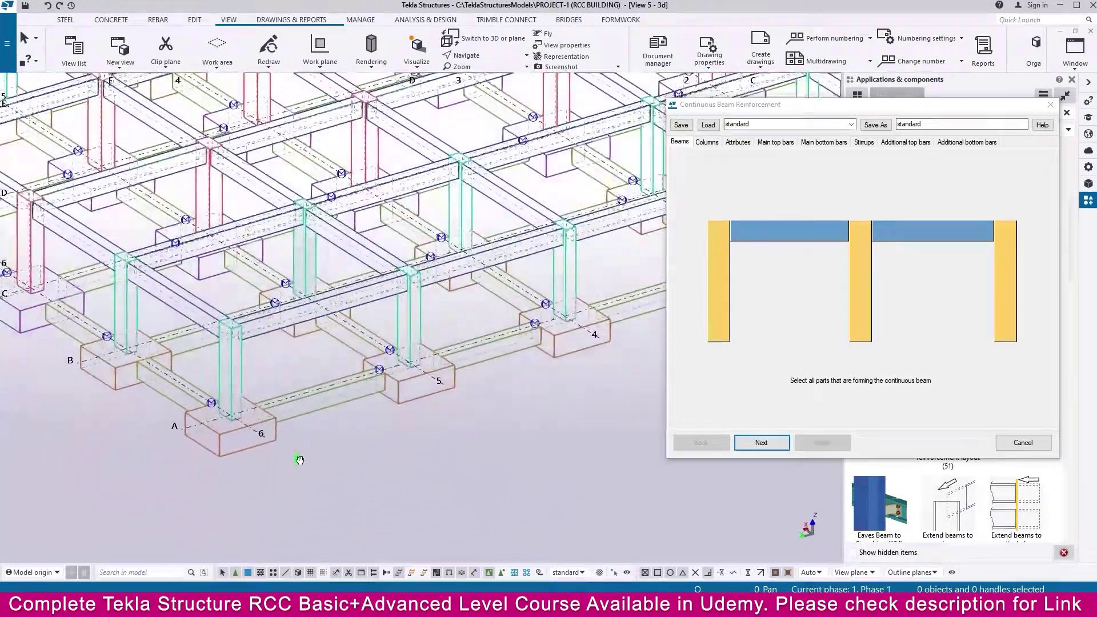
{"action": "left_click", "coordinate": [259, 335]}
{"action": "middle_click_drag", "start_coordinate": [459, 326], "coordinate": [307, 417]}
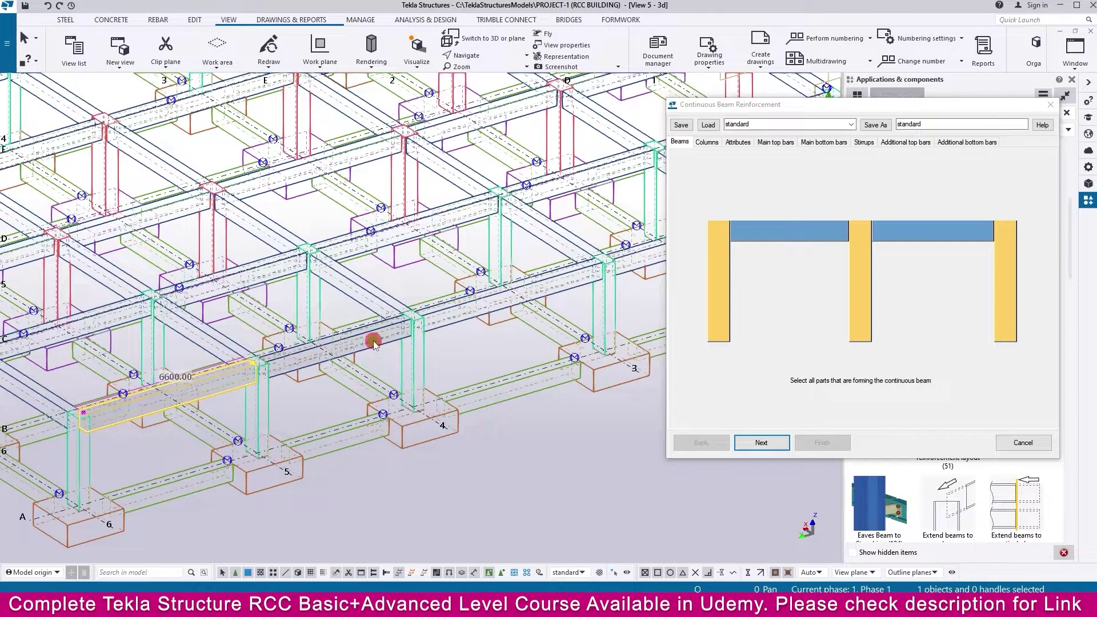
{"action": "left_click", "coordinate": [374, 343]}
{"action": "left_click", "coordinate": [453, 315]}
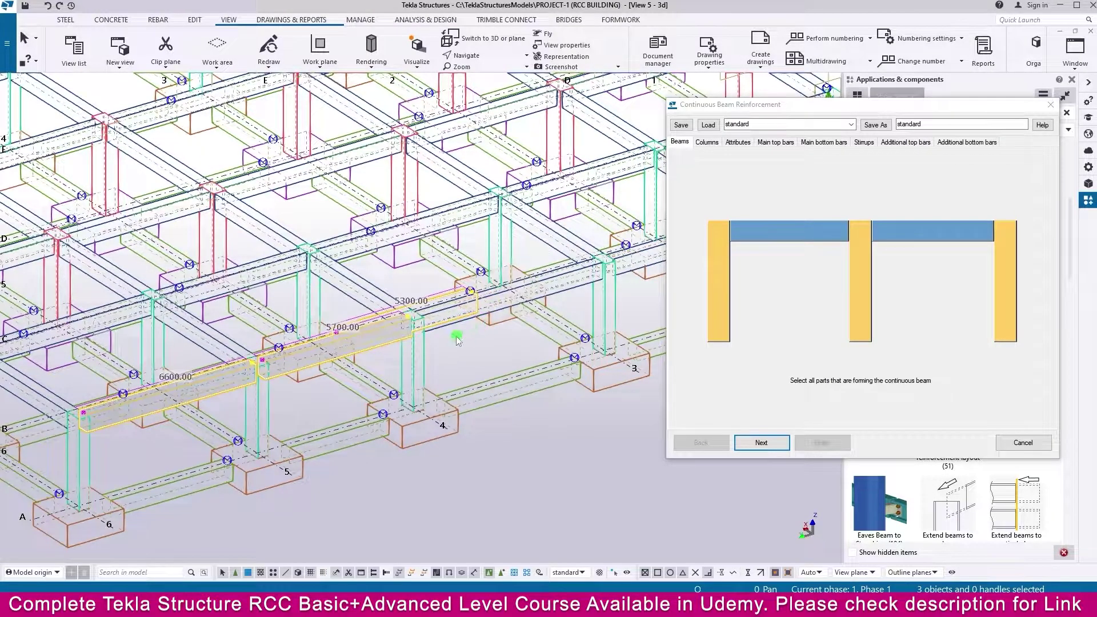
{"action": "middle_click_drag", "start_coordinate": [456, 338], "coordinate": [433, 379], "text": "ctrl"}
{"action": "left_click", "coordinate": [418, 495], "text": "ctrl"}
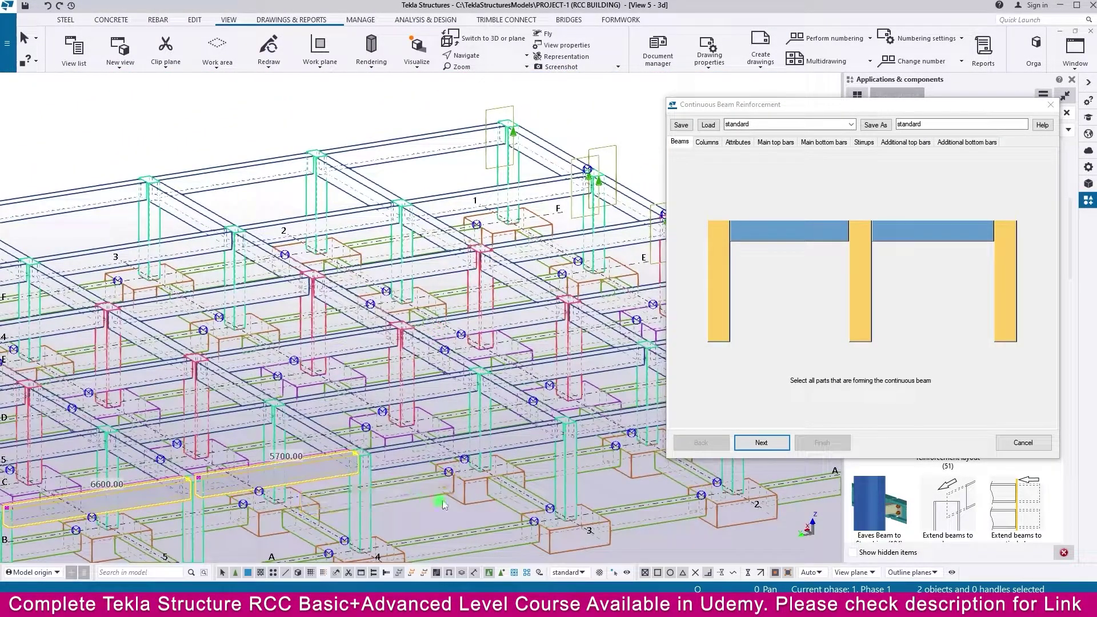
{"action": "left_click", "coordinate": [530, 444], "text": "ctrl"}
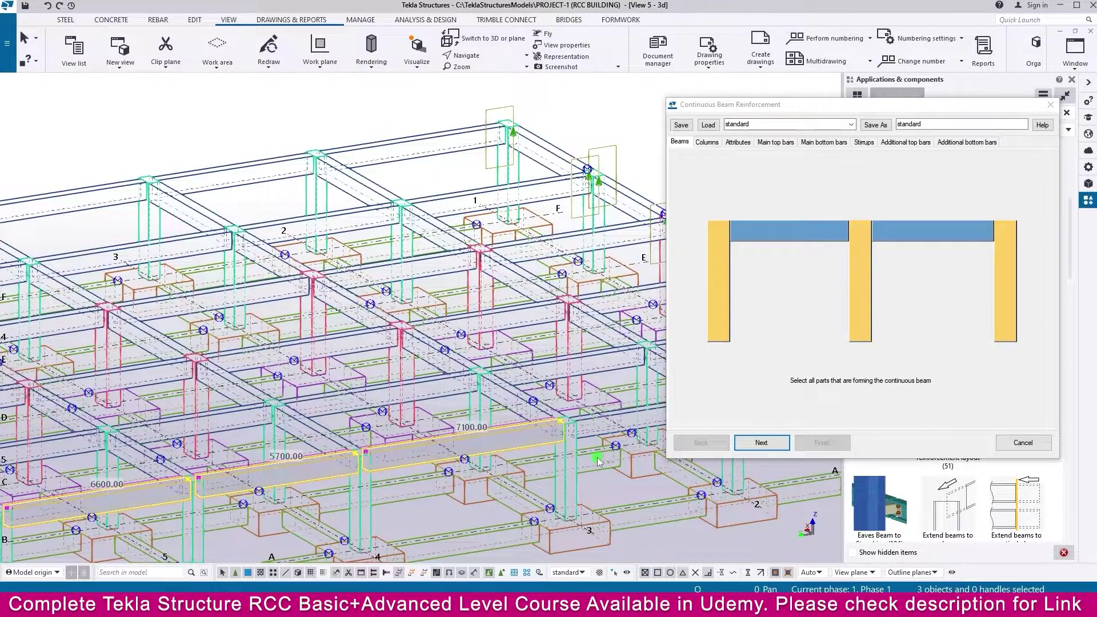
{"action": "key", "text": "Right"}
{"action": "key", "text": "Right"}
{"action": "left_click", "coordinate": [492, 420], "text": "ctrl"}
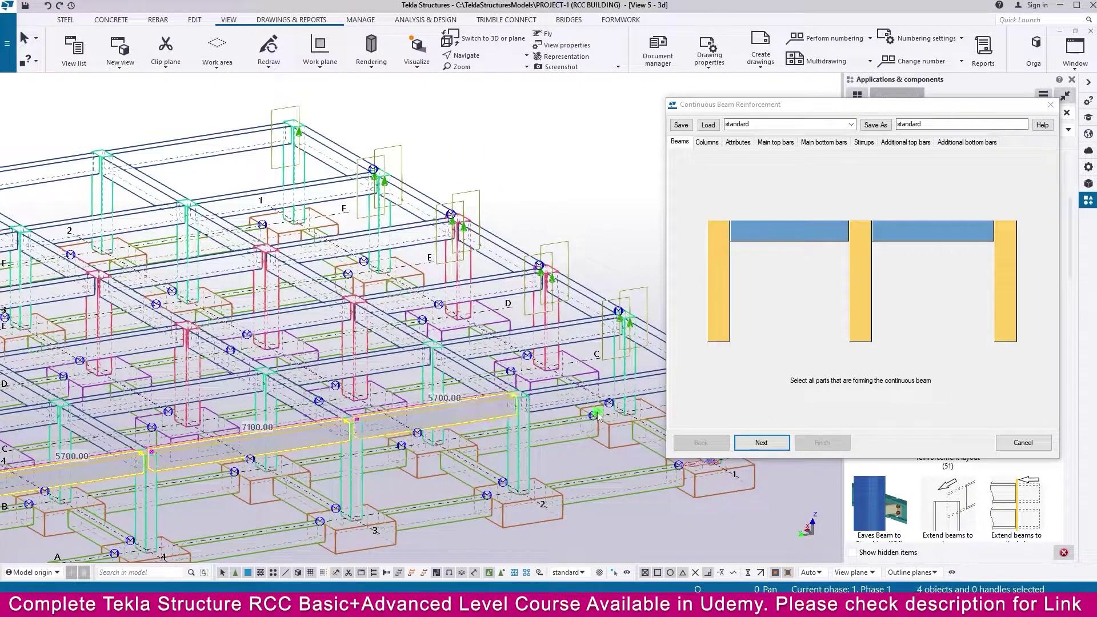
{"action": "left_click", "coordinate": [649, 376], "text": "ctrl"}
{"action": "scroll", "coordinate": [476, 371], "scroll_direction": "down", "scroll_amount": 2}
{"action": "scroll", "coordinate": [476, 371], "scroll_direction": "down", "scroll_amount": 2}
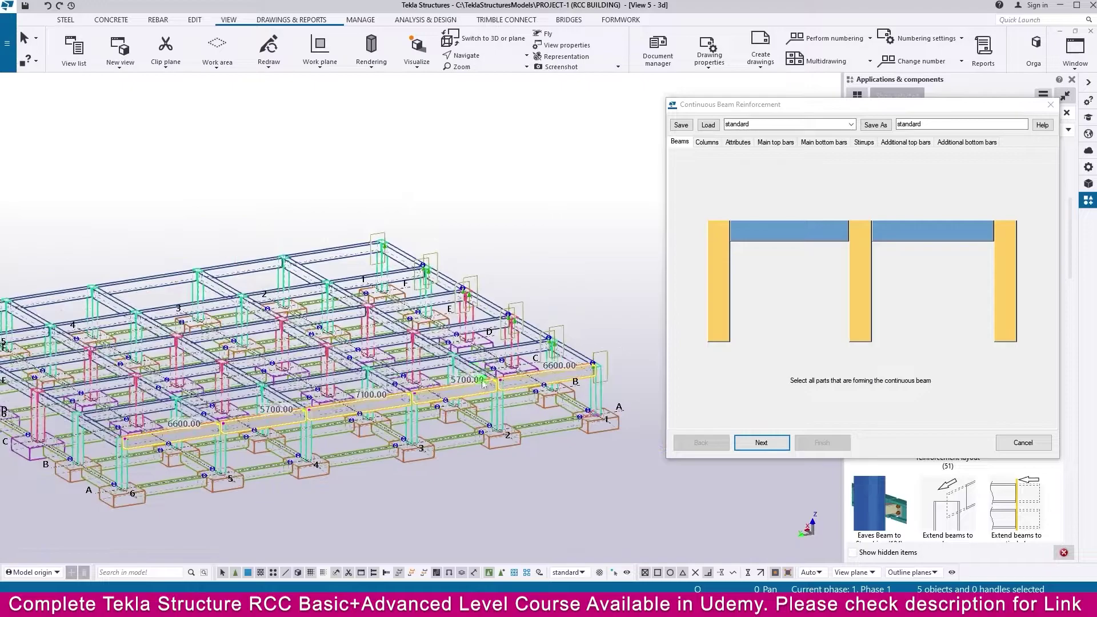
{"action": "left_click", "coordinate": [764, 443]}
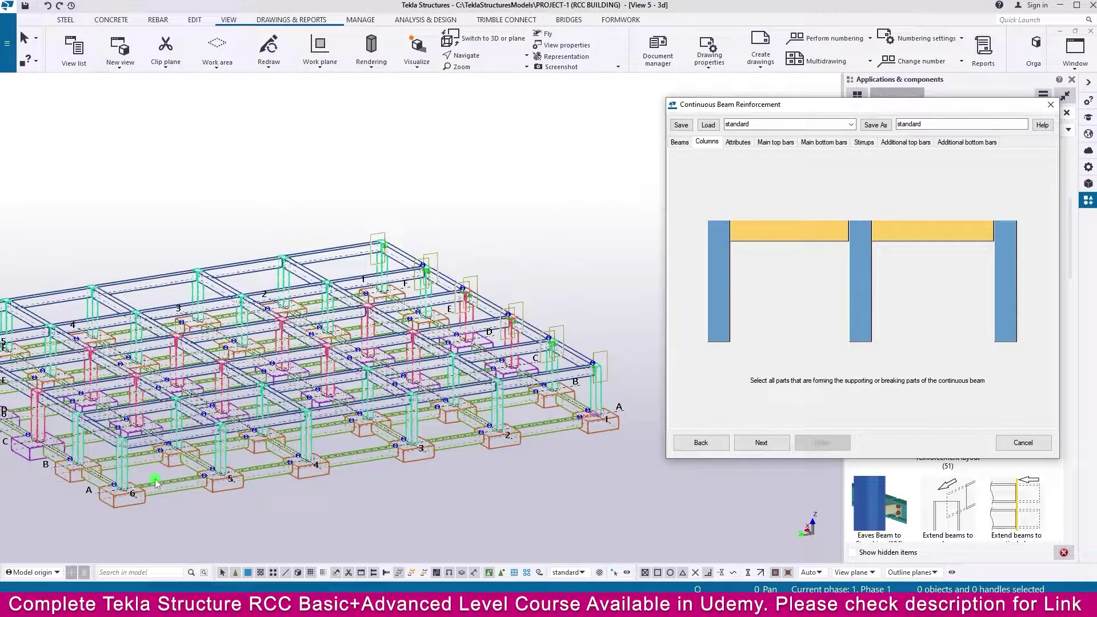
Step: Select the six columns along Grid A from 6 to 1 as the supporting parts of the continuous beam
{"action": "scroll", "coordinate": [136, 470], "scroll_direction": "up", "scroll_amount": 4}
{"action": "left_click", "coordinate": [112, 446]}
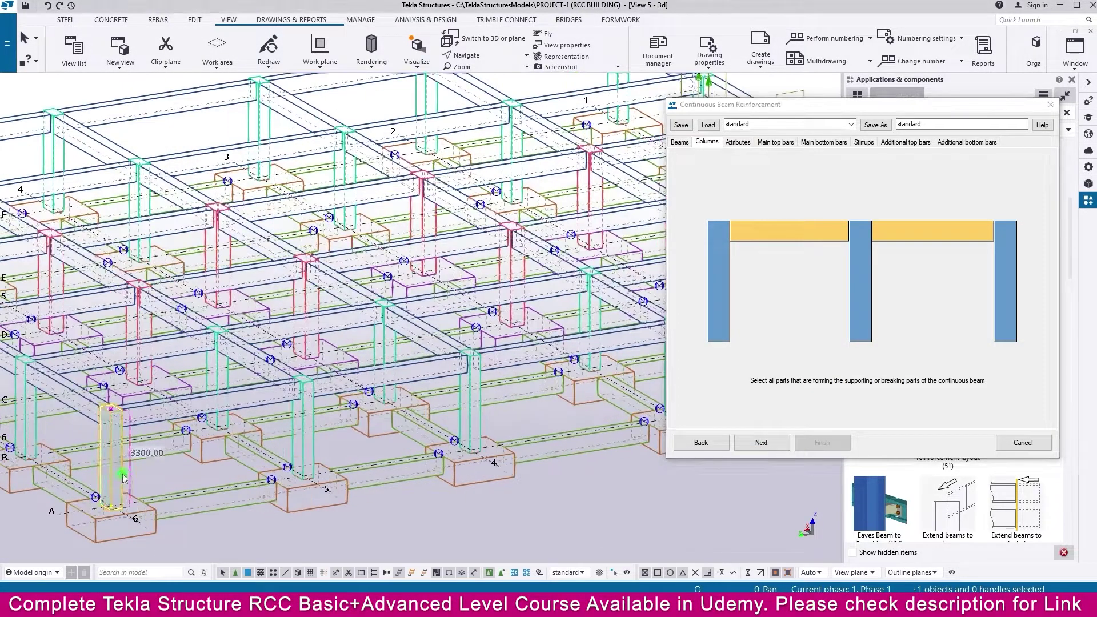
{"action": "left_click", "coordinate": [309, 454], "text": "ctrl"}
{"action": "left_click", "coordinate": [474, 417], "text": "ctrl"}
{"action": "middle_click_drag", "start_coordinate": [494, 418], "coordinate": [259, 466]}
{"action": "left_click", "coordinate": [446, 440], "text": "ctrl"}
{"action": "middle_click_drag", "start_coordinate": [503, 455], "coordinate": [344, 495]}
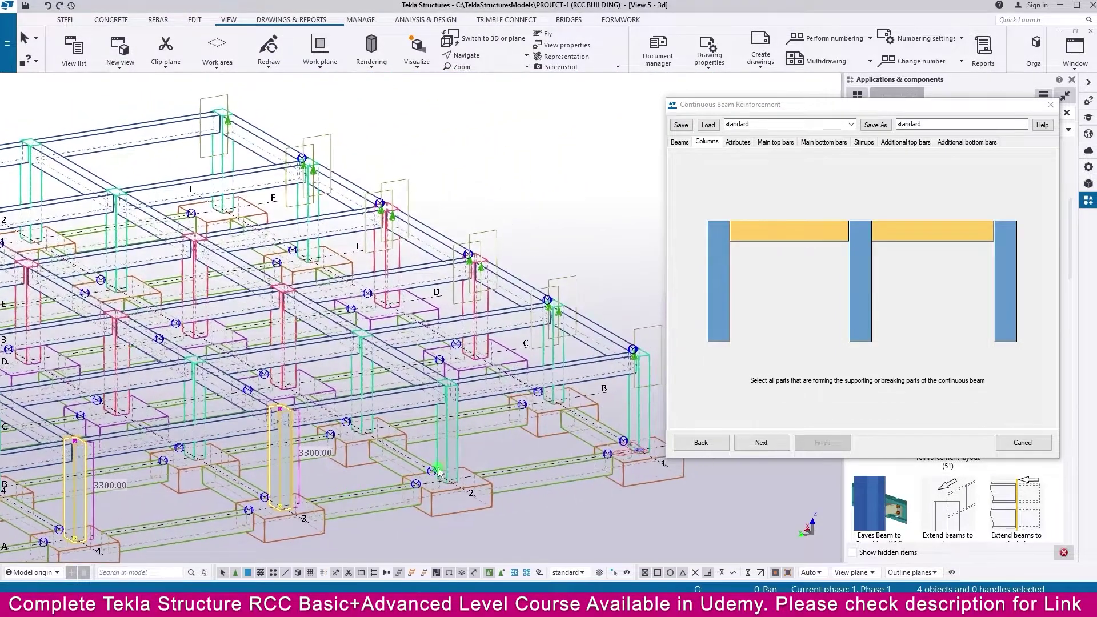
{"action": "left_click", "coordinate": [448, 446], "text": "ctrl"}
{"action": "middle_click_drag", "start_coordinate": [448, 445], "coordinate": [364, 459]}
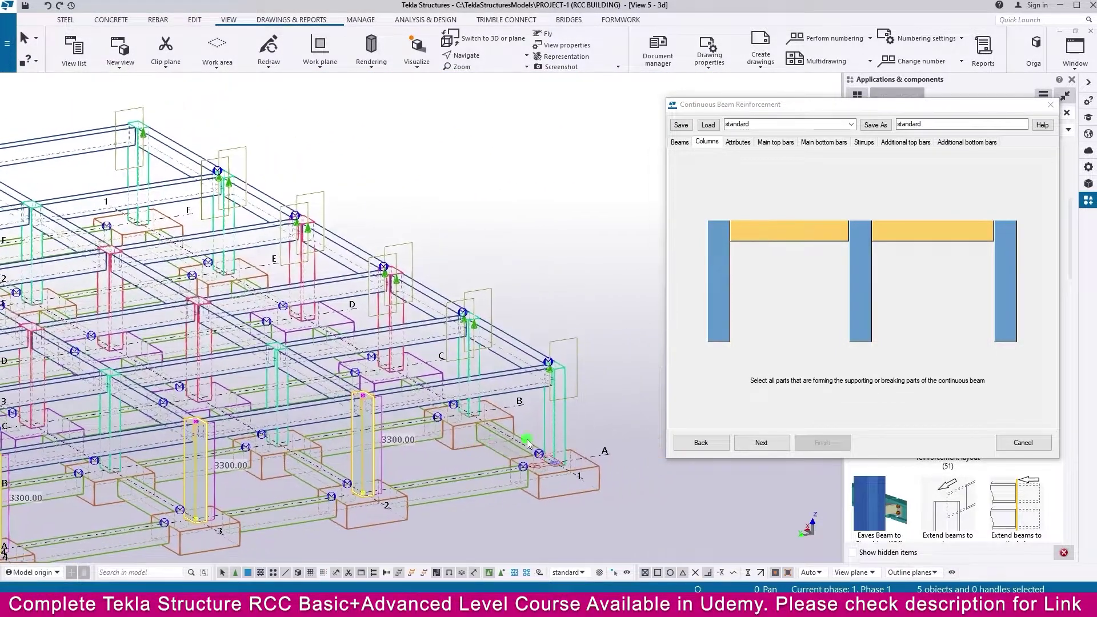
{"action": "left_click", "coordinate": [561, 416], "text": "ctrl"}
{"action": "scroll", "coordinate": [567, 416], "scroll_direction": "down", "scroll_amount": 5}
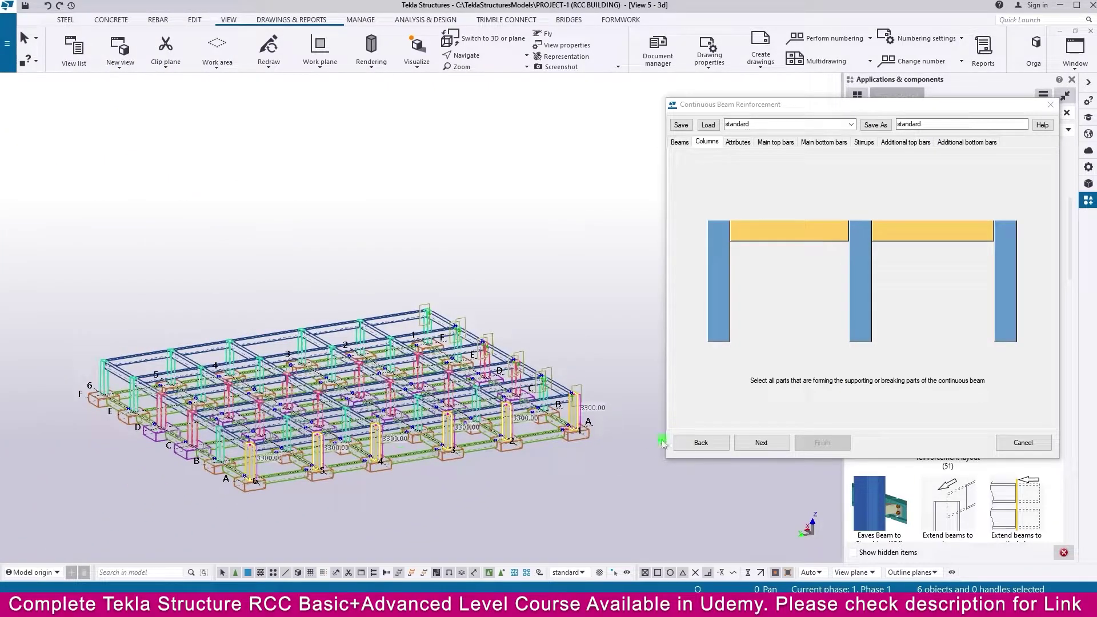
{"action": "left_click", "coordinate": [762, 443]}
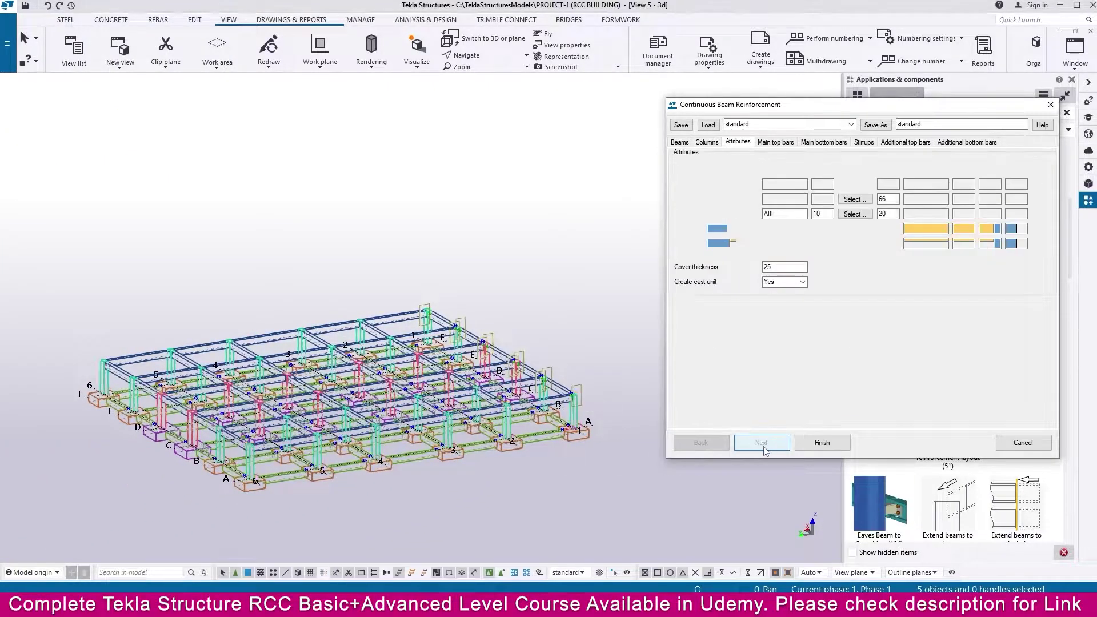
Step: Set the stirrup bars to grade AIII, size 12, of the Tie/Stirrup type
{"action": "left_click", "coordinate": [856, 213]}
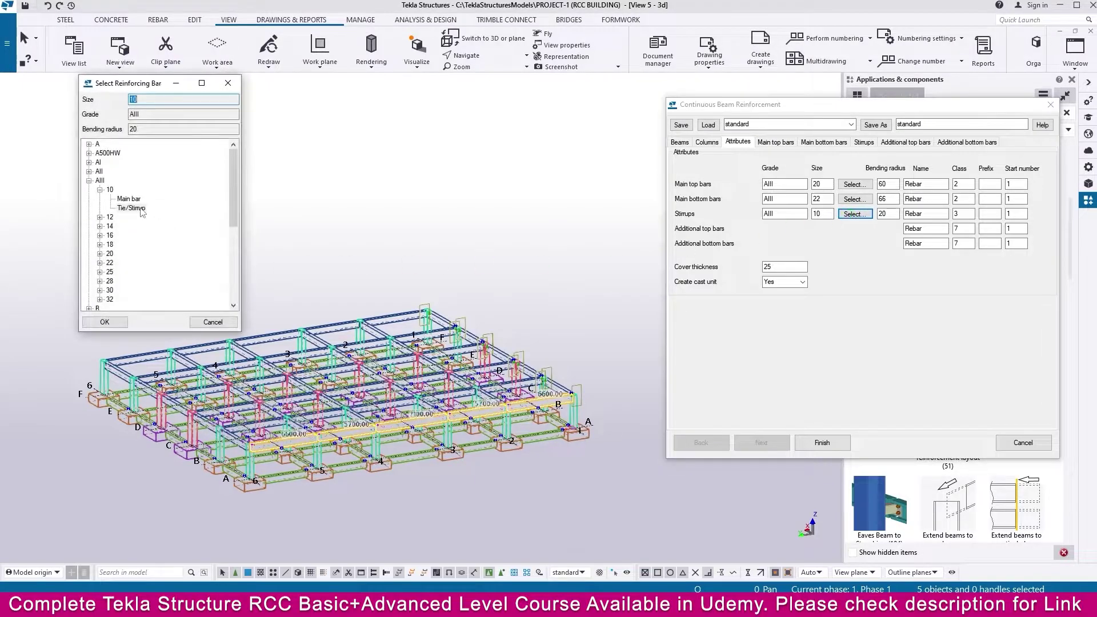
{"action": "left_click", "coordinate": [100, 218]}
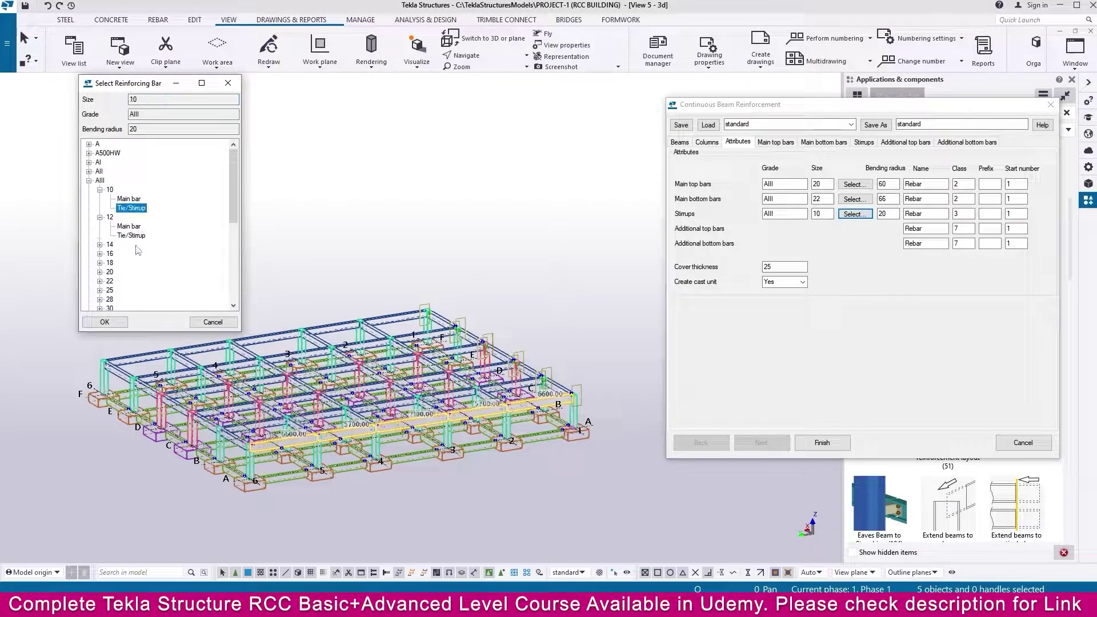
{"action": "double_click", "coordinate": [136, 235]}
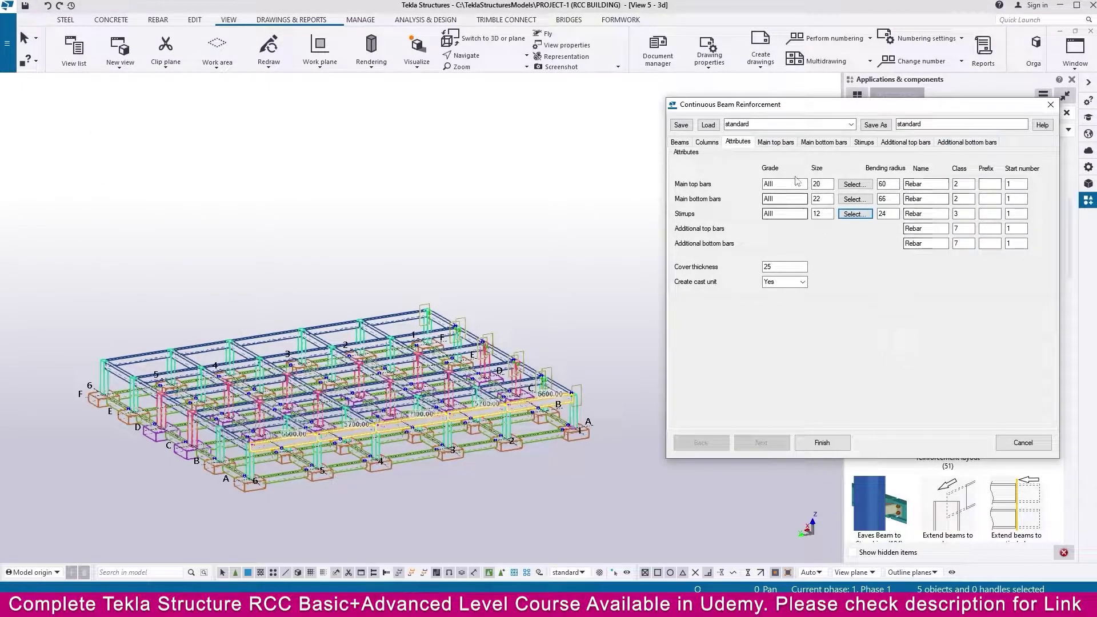
Step: Review the main top, main bottom, stirrup, additional top and additional bottom bar settings of the continuous beam reinforcement
{"action": "left_click", "coordinate": [769, 143]}
{"action": "left_click", "coordinate": [802, 143]}
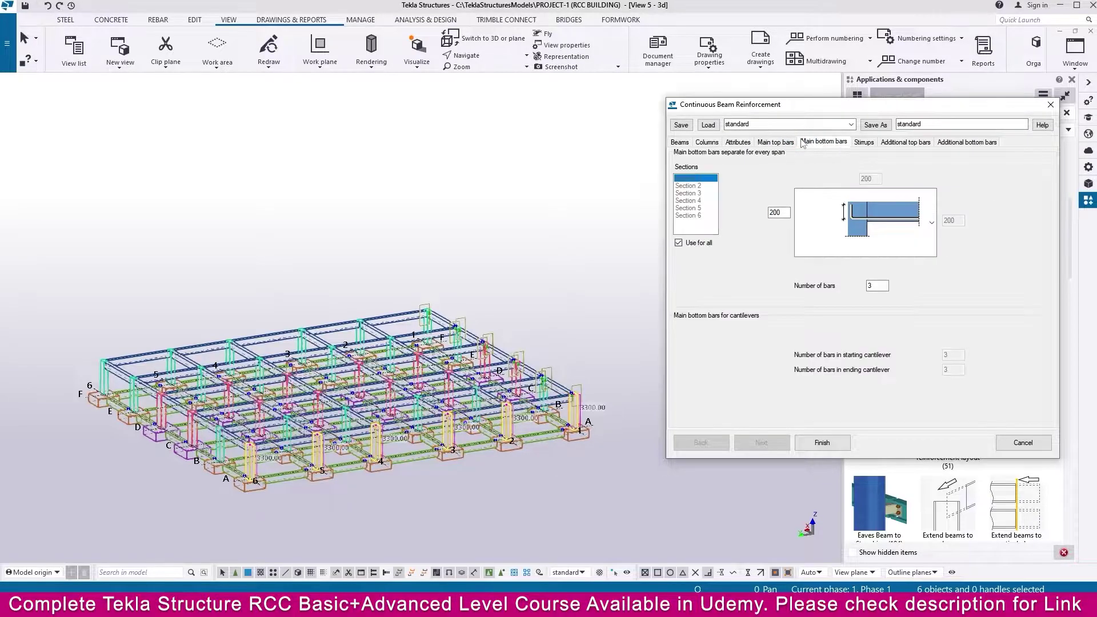
{"action": "left_click", "coordinate": [868, 143]}
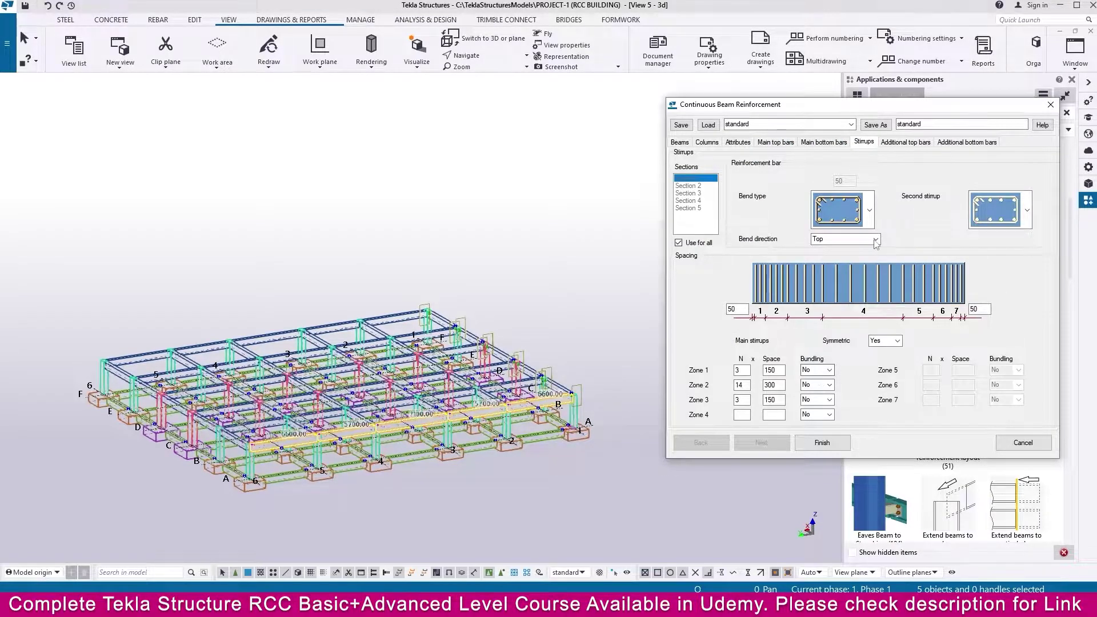
{"action": "left_click", "coordinate": [896, 143]}
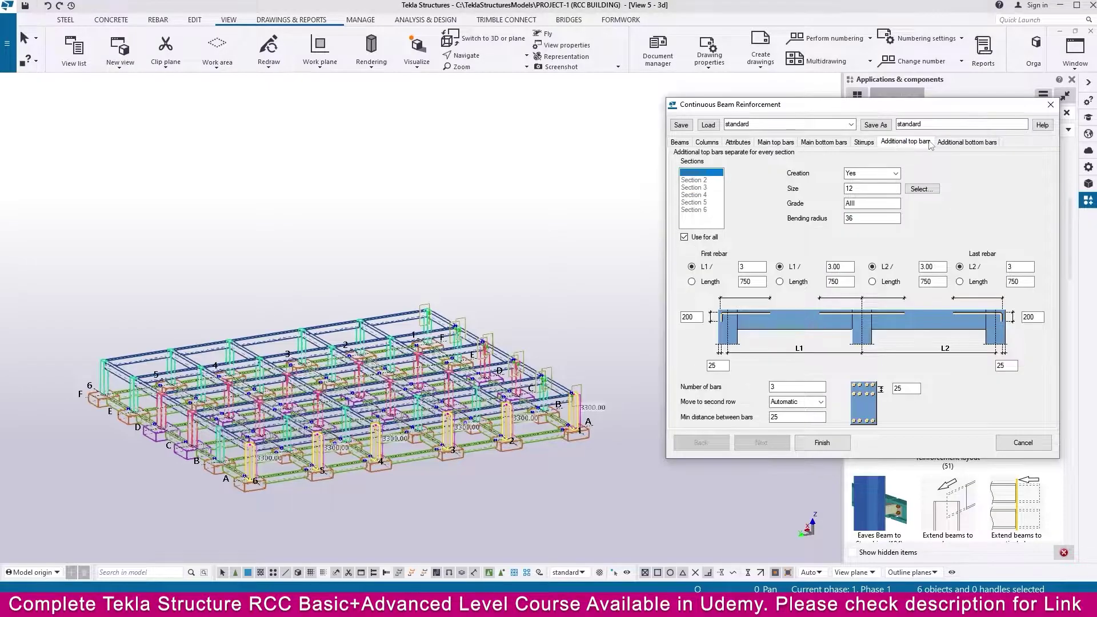
{"action": "left_click", "coordinate": [969, 142]}
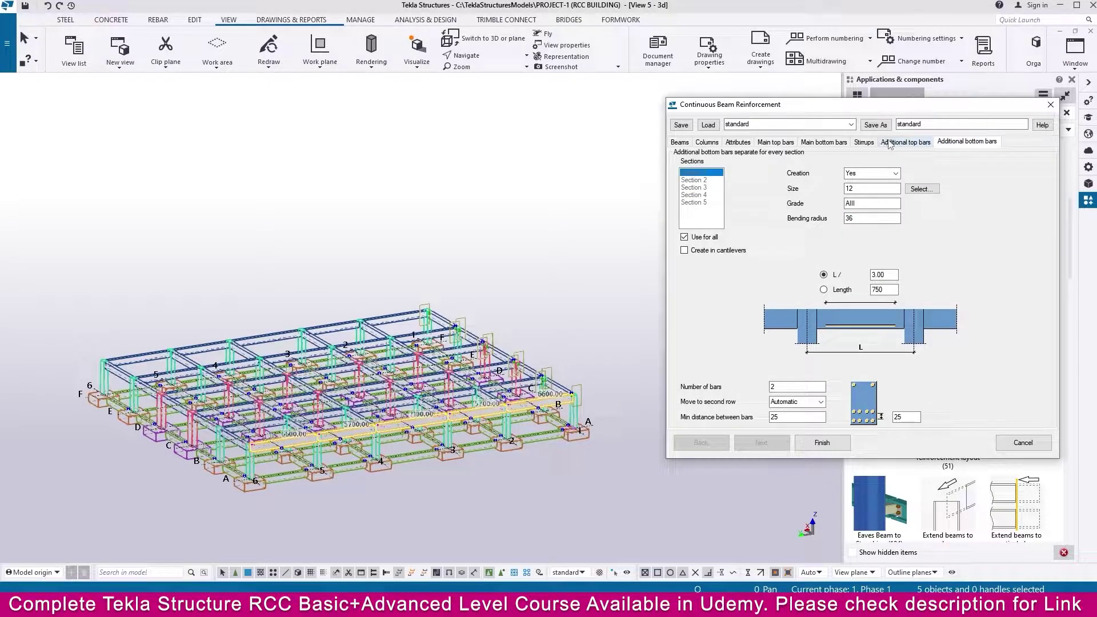
{"action": "left_click", "coordinate": [832, 142]}
{"action": "left_click", "coordinate": [780, 142]}
{"action": "left_click", "coordinate": [714, 142]}
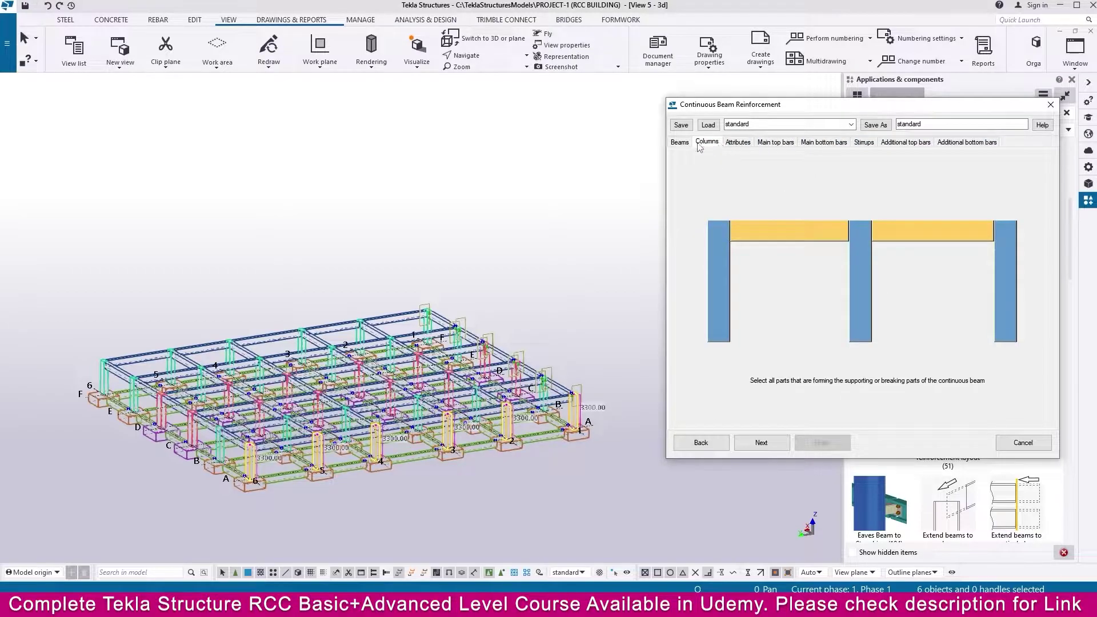
Step: Set the prefixes MTB and MBB for main bars, ST for stirrups, ATB and ABB for additional bars, and create the Grid A beam reinforcement
{"action": "left_click", "coordinate": [737, 142]}
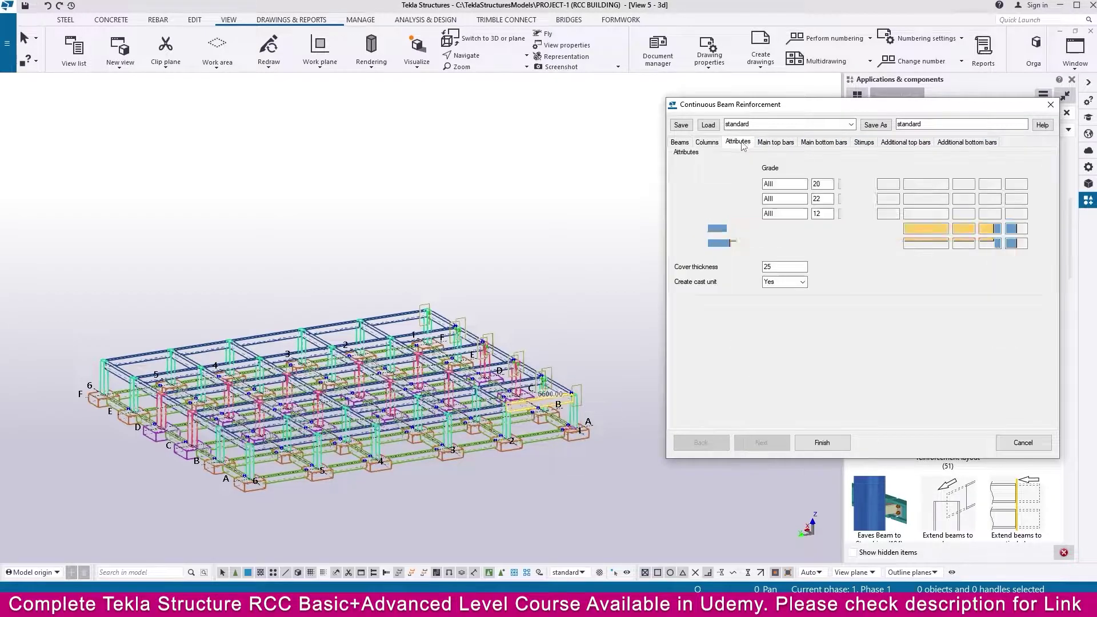
{"action": "left_click", "coordinate": [992, 184]}
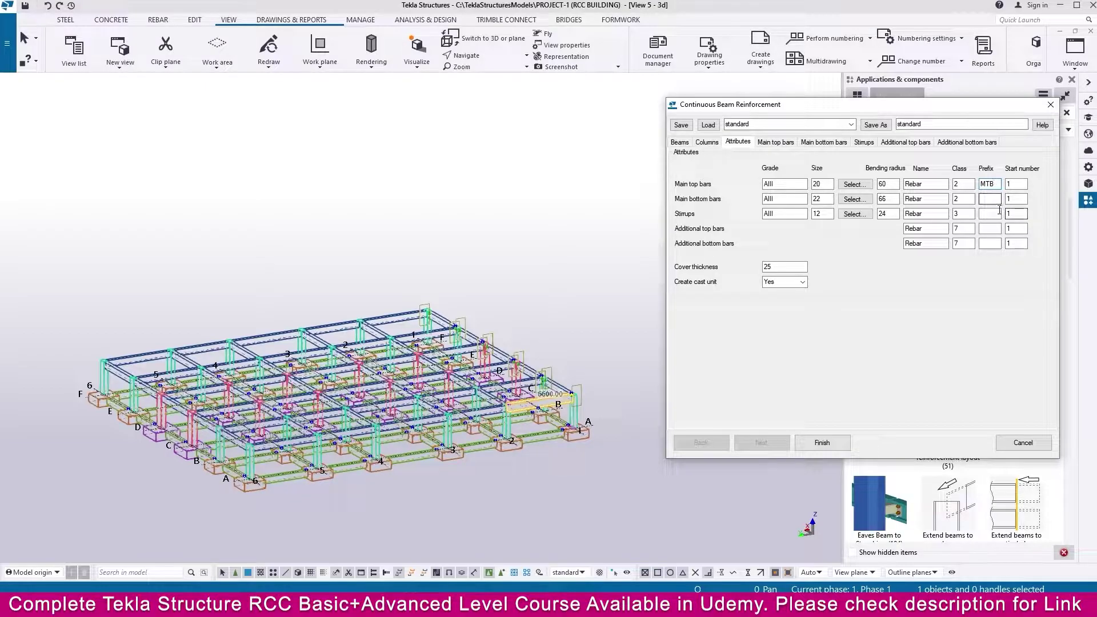
{"action": "left_click", "coordinate": [993, 200]}
{"action": "left_click", "coordinate": [988, 213]}
{"action": "left_click", "coordinate": [823, 443]}
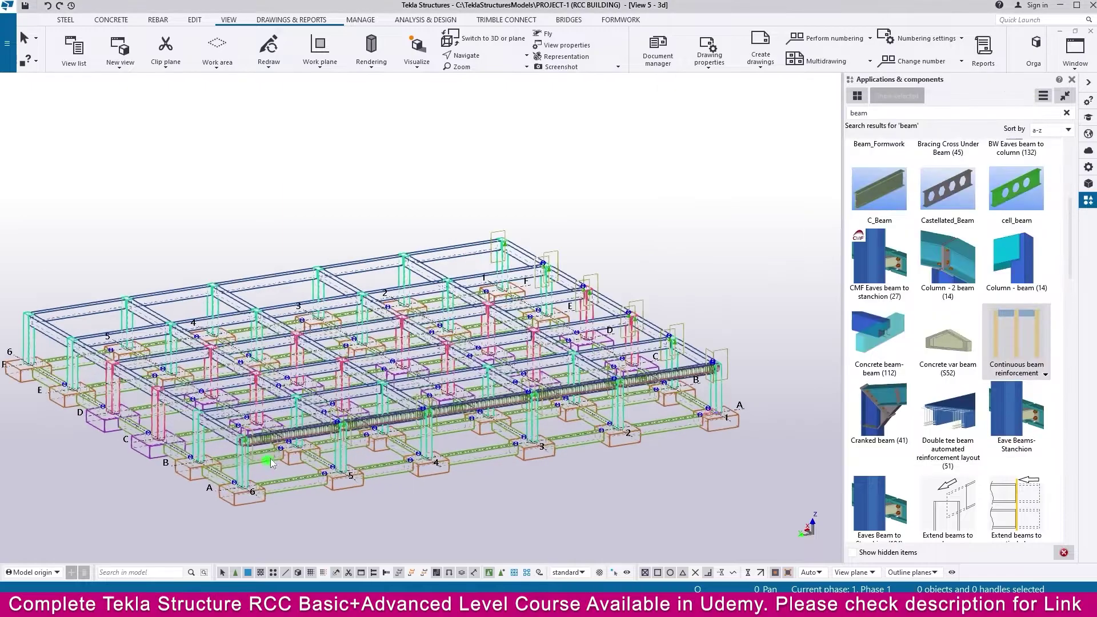
Step: Show the reinforcing bars both in the model and in components in the 3D view
{"action": "scroll", "coordinate": [269, 458], "scroll_direction": "up", "scroll_amount": 6}
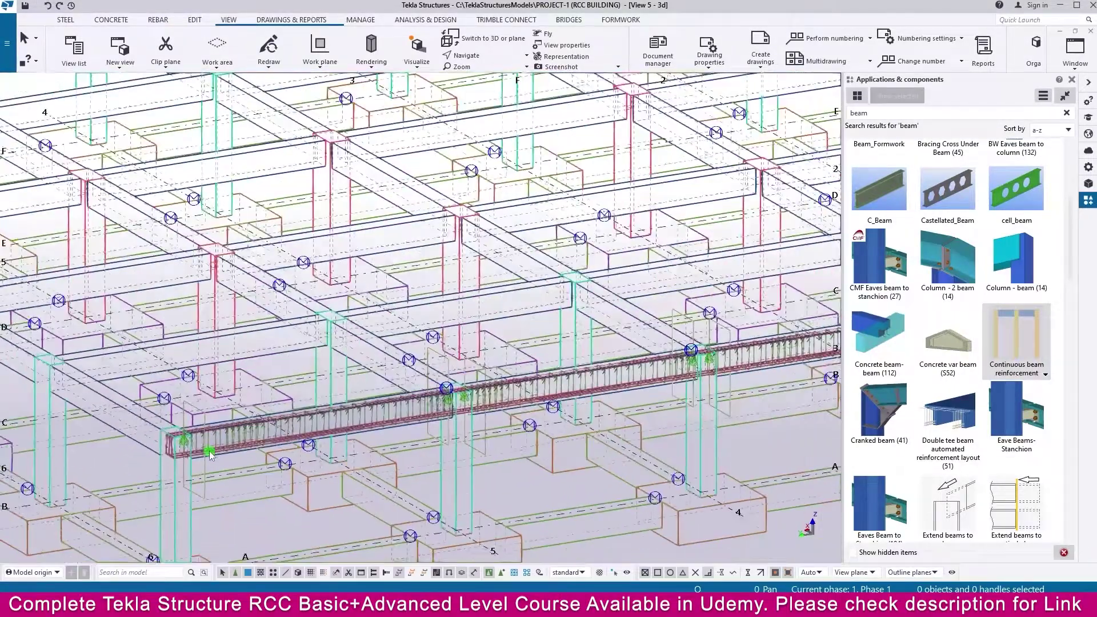
{"action": "scroll", "coordinate": [209, 451], "scroll_direction": "down", "scroll_amount": 2}
{"action": "middle_click_drag", "start_coordinate": [569, 394], "coordinate": [268, 435]}
{"action": "middle_click_drag", "start_coordinate": [612, 423], "coordinate": [504, 432]}
{"action": "left_click", "coordinate": [770, 254]}
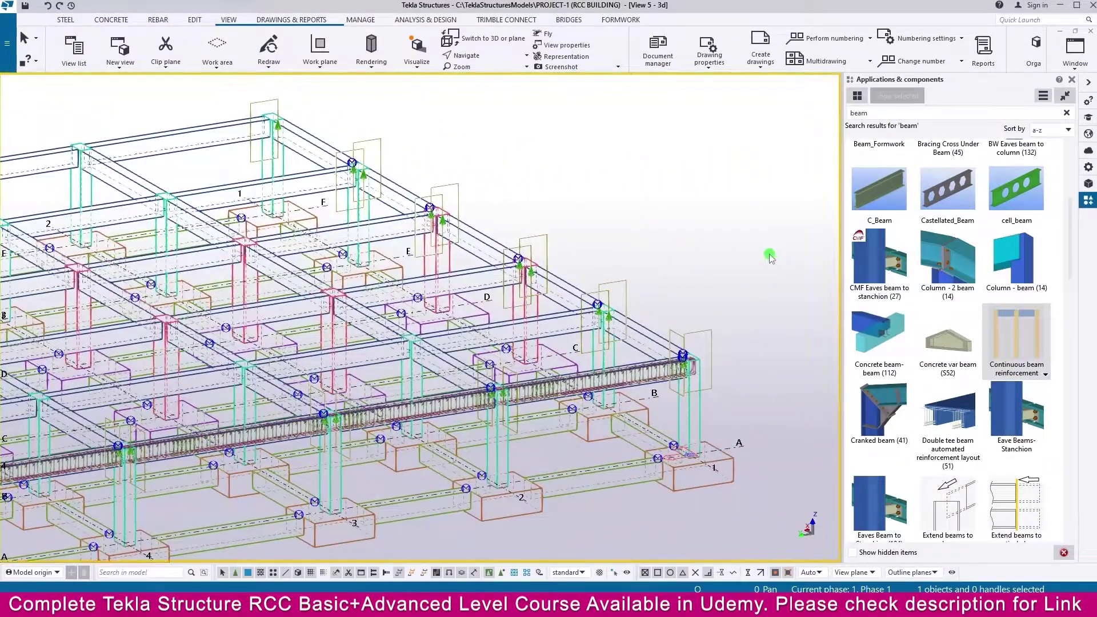
{"action": "double_click", "coordinate": [769, 257]}
{"action": "left_click", "coordinate": [374, 284]}
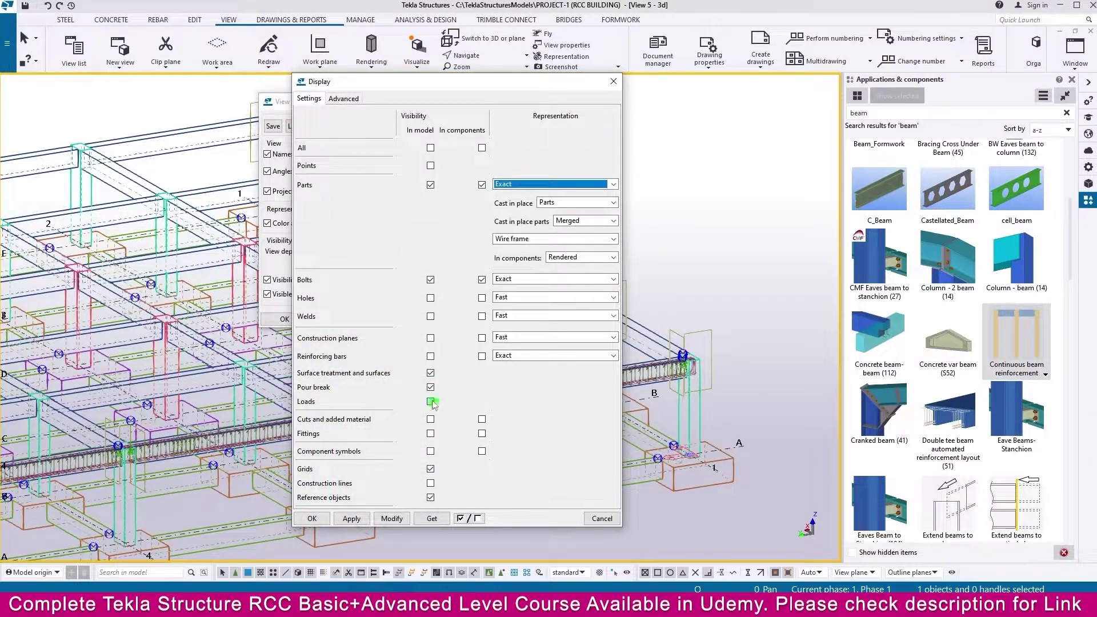
{"action": "left_click", "coordinate": [430, 356]}
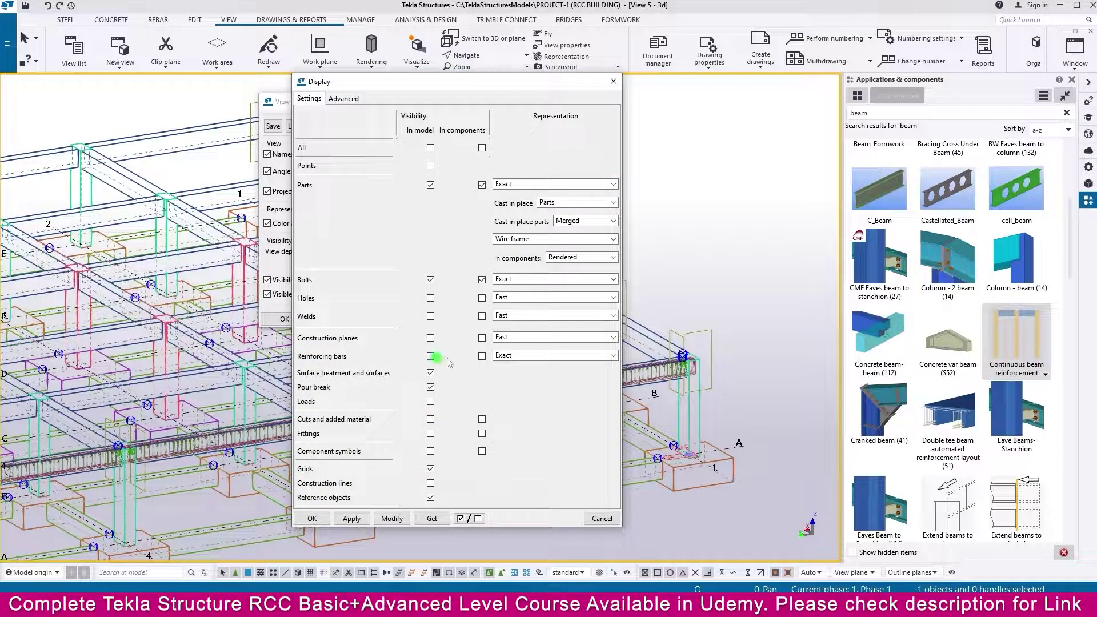
{"action": "left_click", "coordinate": [482, 356]}
{"action": "left_click", "coordinate": [393, 518]}
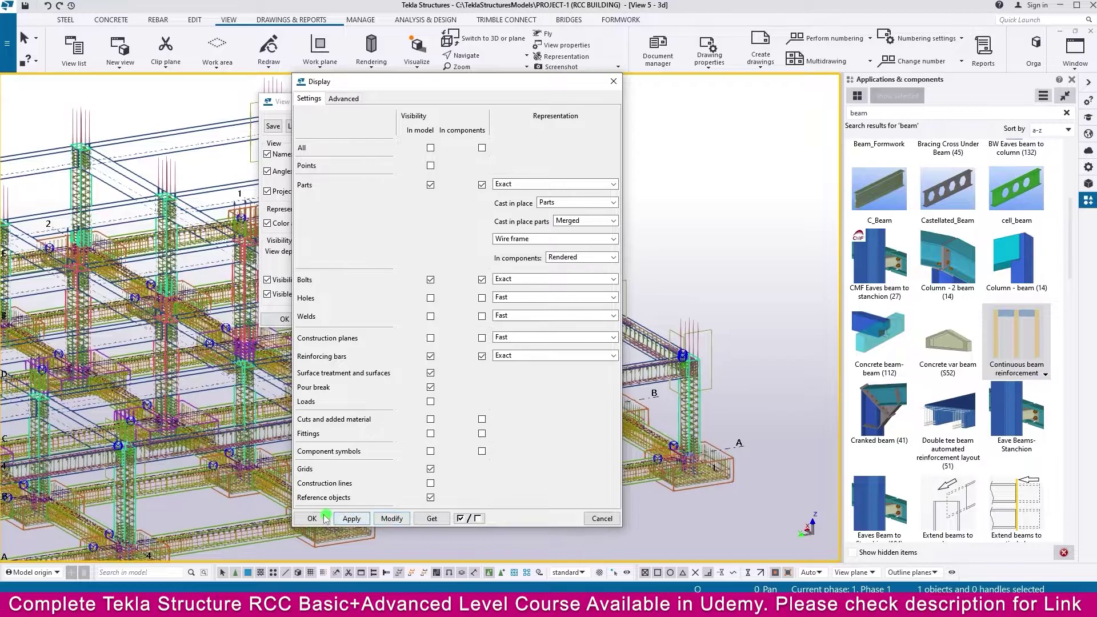
{"action": "left_click", "coordinate": [325, 517]}
{"action": "left_click", "coordinate": [562, 317]}
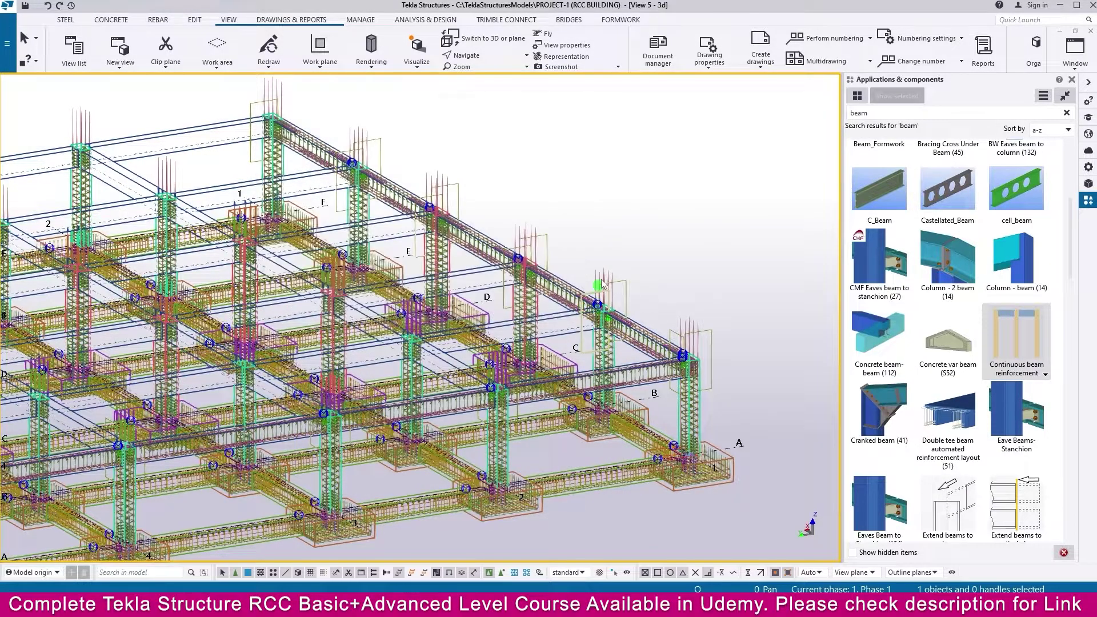
Step: Examine the reinforcement of the upper beams along Grid A and Grid 1 from several sides of the building
{"action": "scroll", "coordinate": [604, 284], "scroll_direction": "down", "scroll_amount": 4}
{"action": "middle_click_drag", "start_coordinate": [403, 368], "coordinate": [279, 382], "text": "ctrl"}
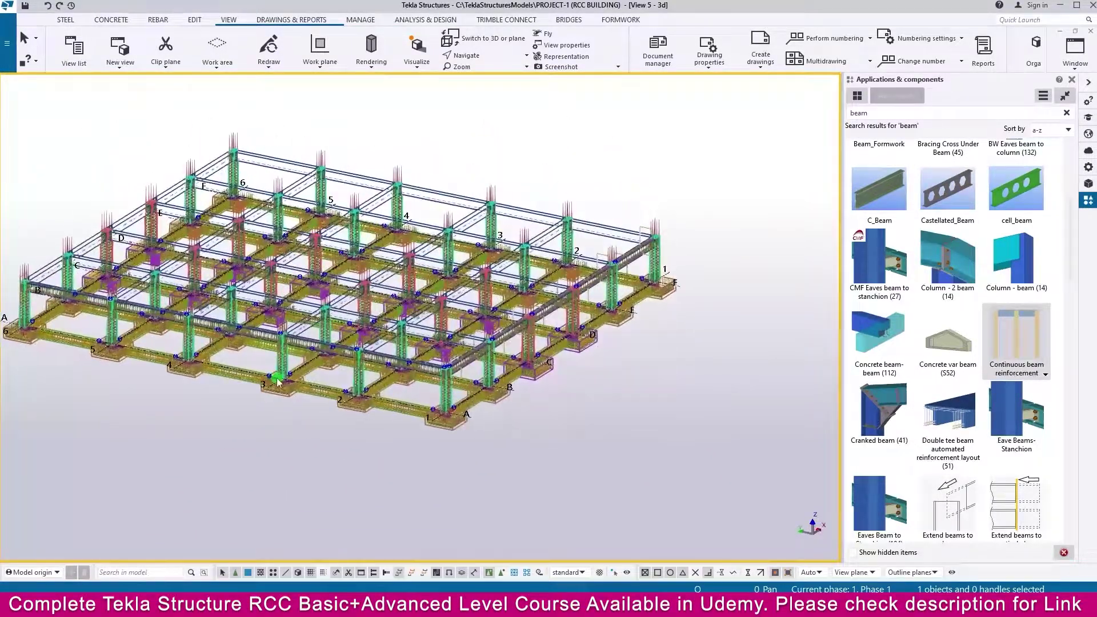
{"action": "middle_click_drag", "start_coordinate": [268, 340], "coordinate": [212, 262], "text": "ctrl"}
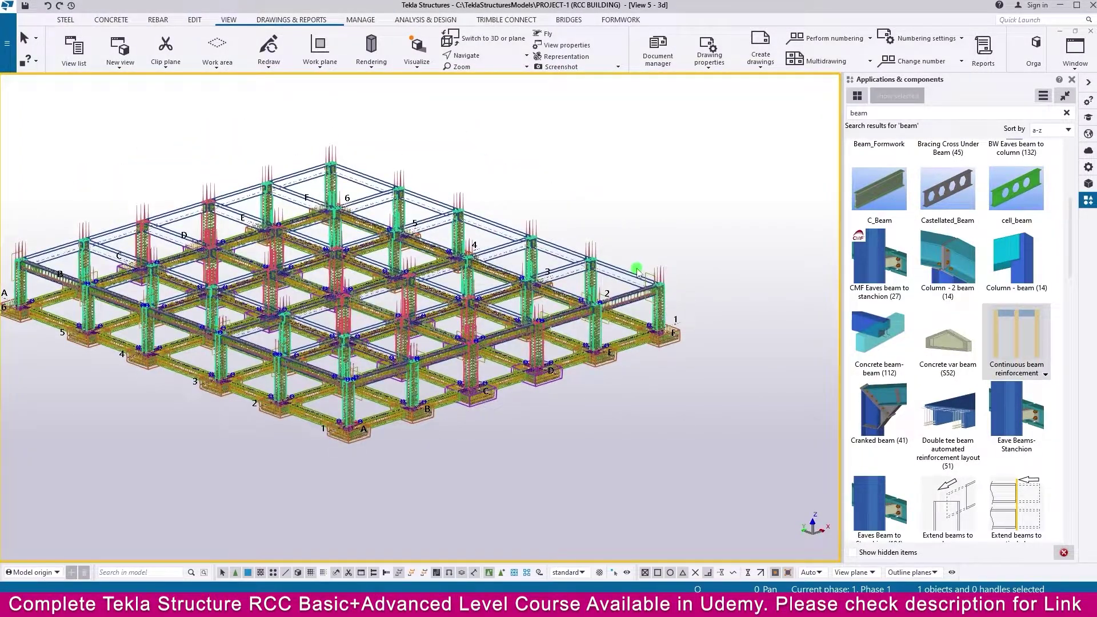
{"action": "middle_click_drag", "start_coordinate": [638, 271], "coordinate": [605, 252], "text": "ctrl"}
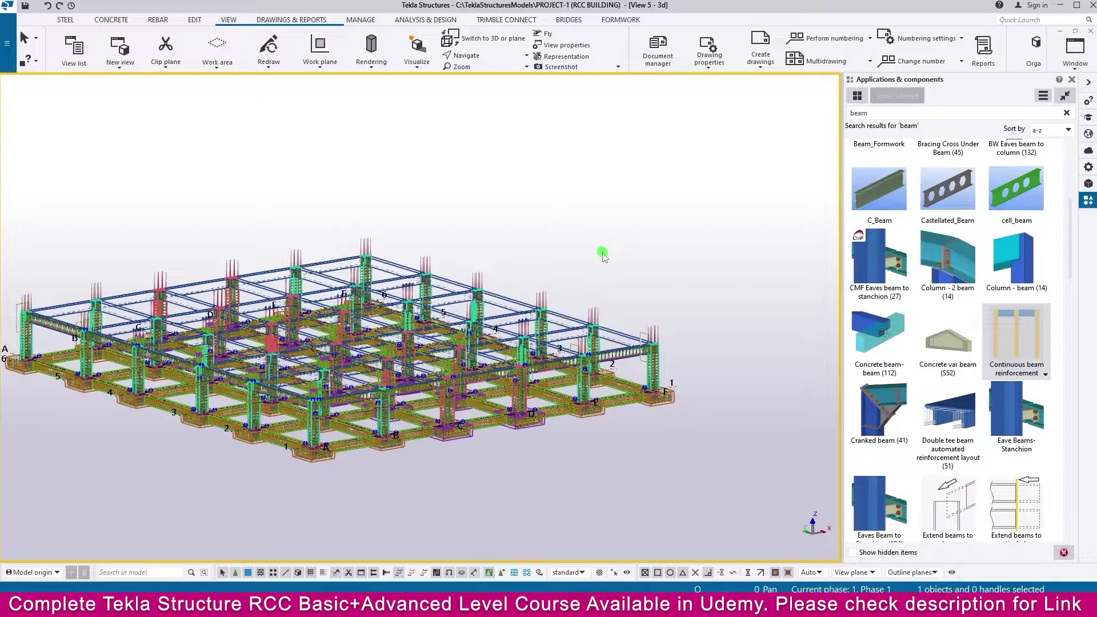
{"action": "scroll", "coordinate": [605, 337], "scroll_direction": "up", "scroll_amount": 4}
{"action": "scroll", "coordinate": [450, 394], "scroll_direction": "down", "scroll_amount": 2}
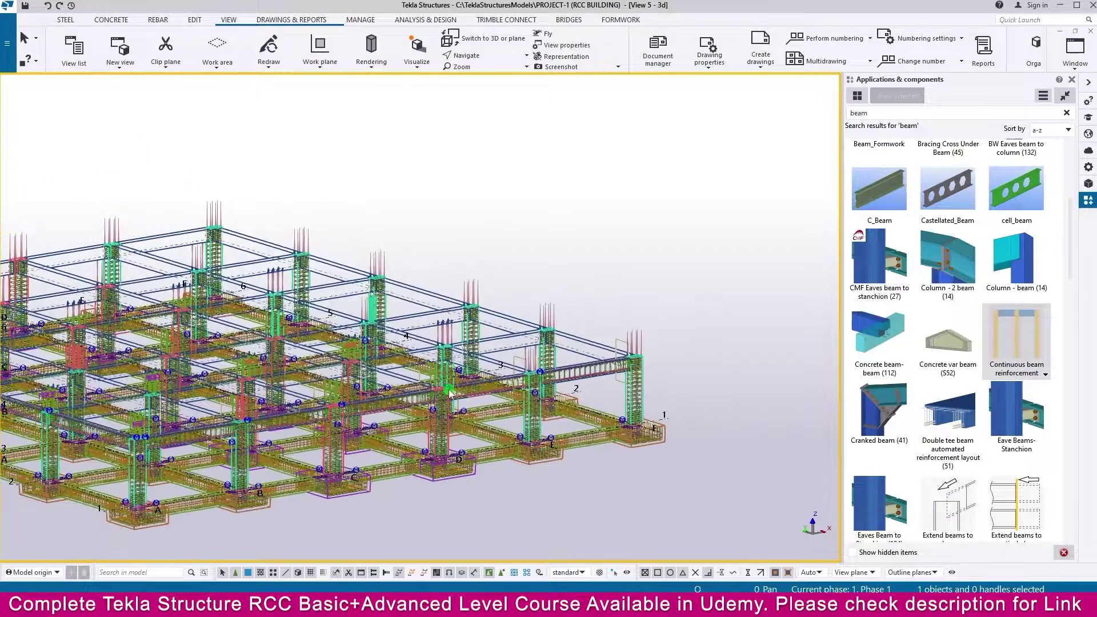